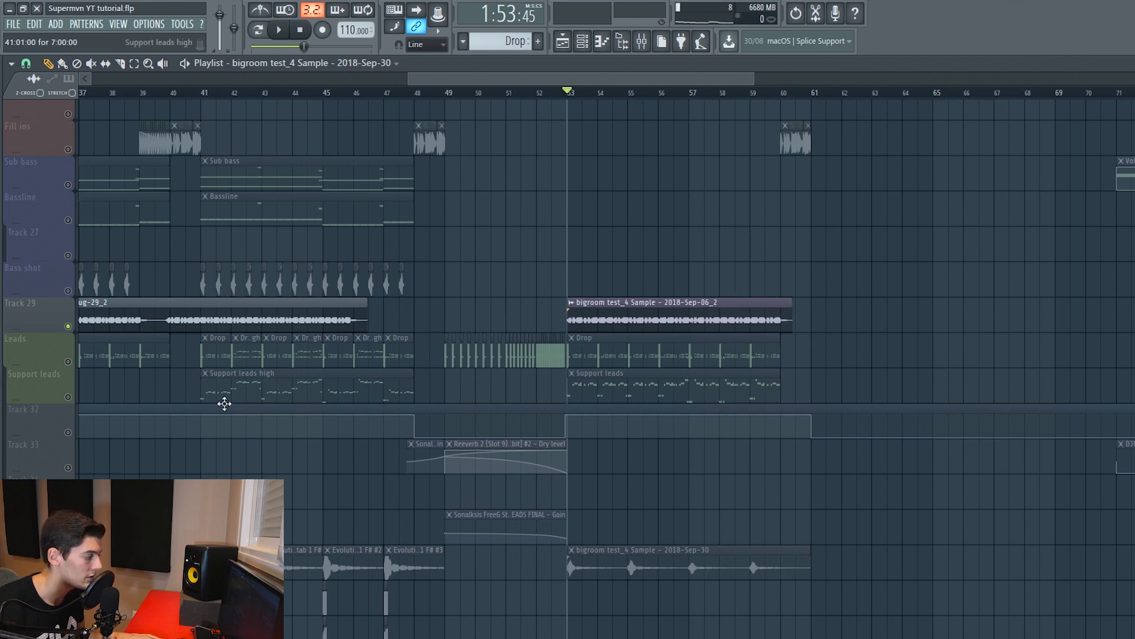
Step: Play the bounced leads clip on Track 29 from bar 53 to hear it at the lowered tempo
key(space)
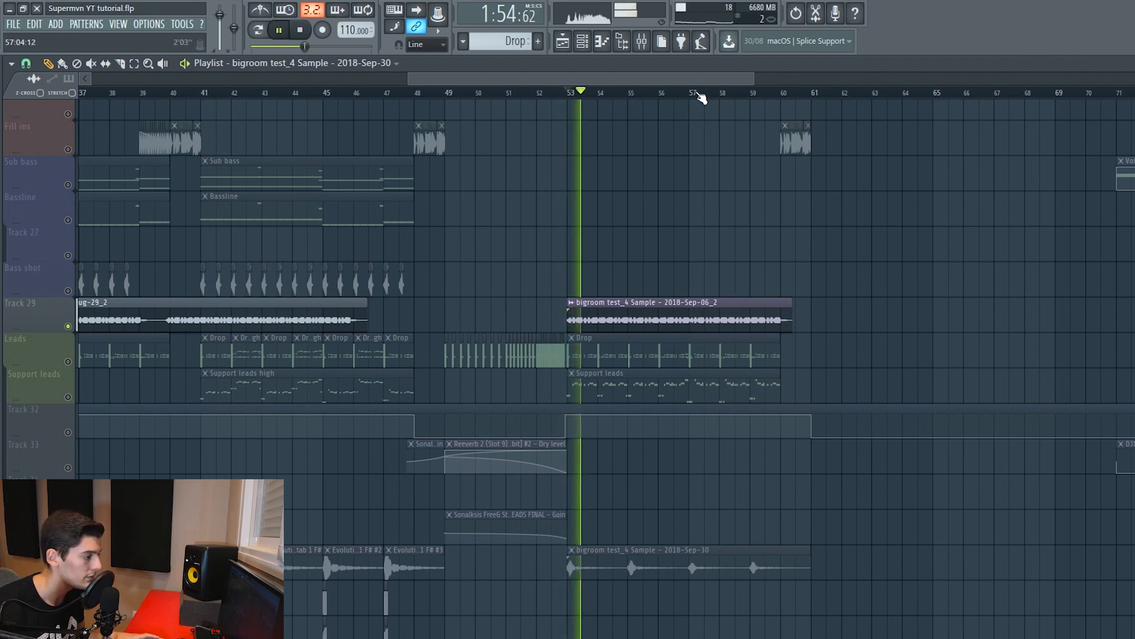
key(space)
scroll(700, 97, down, 1)
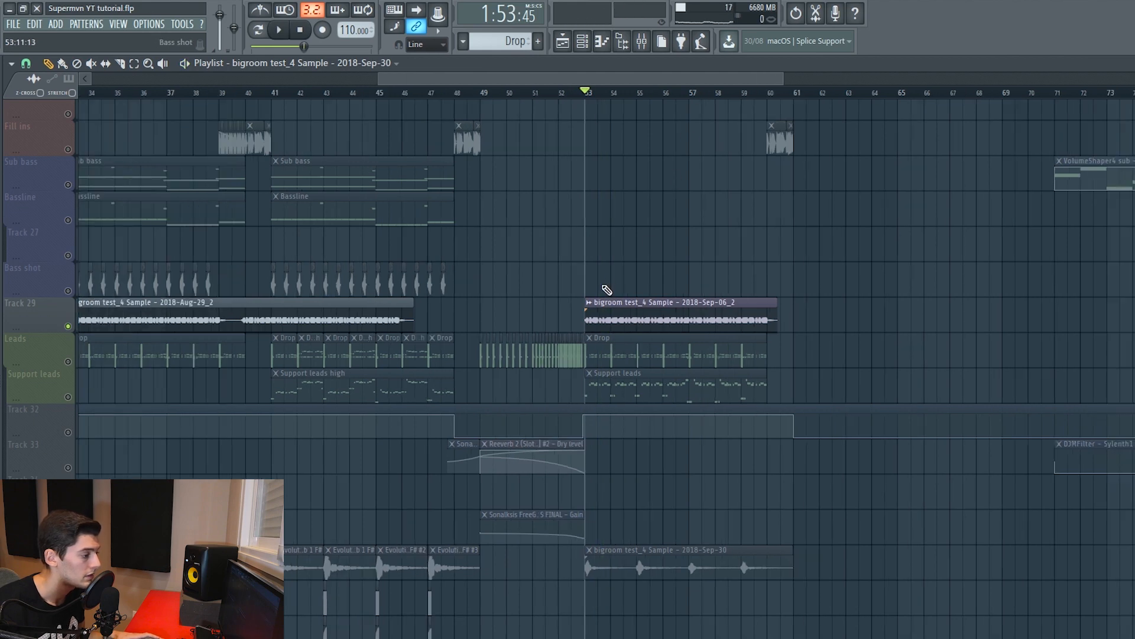
Step: Move the Sep-06_2 leads bounce on Track 29 to start at bar 49 and play it through the tempo change
drag(631, 313, 525, 313)
click(484, 94)
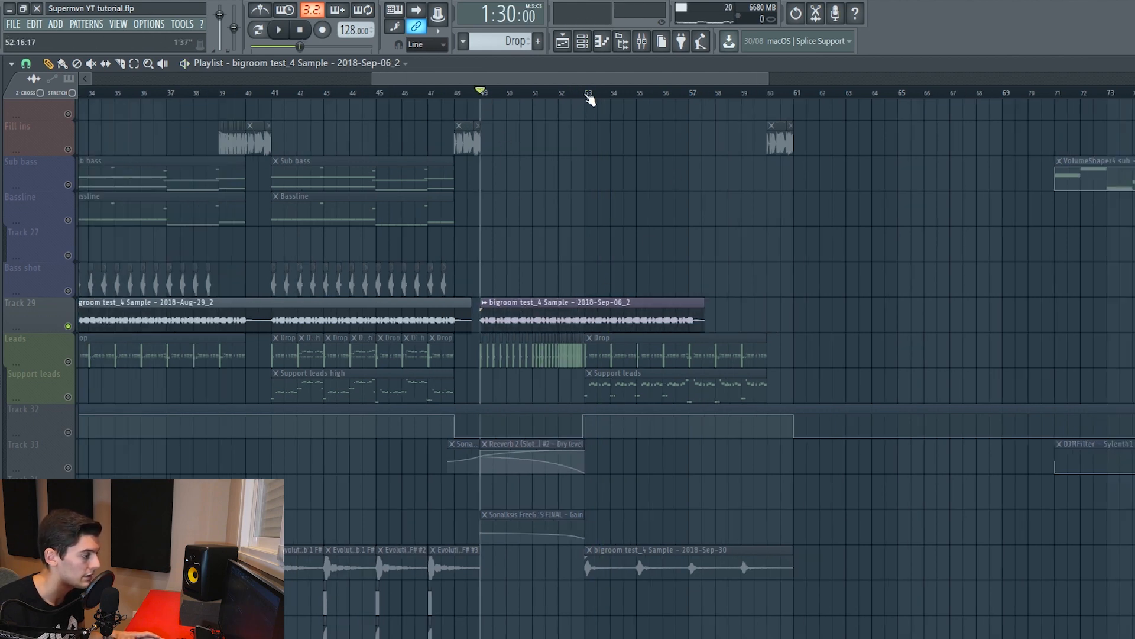
click(587, 95)
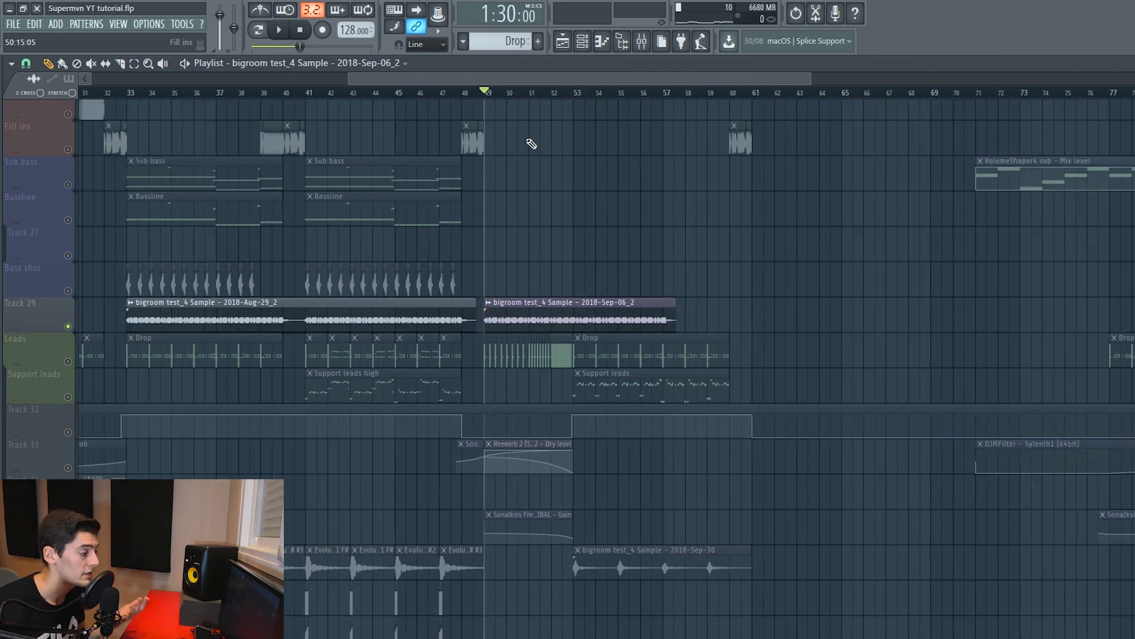
key(space)
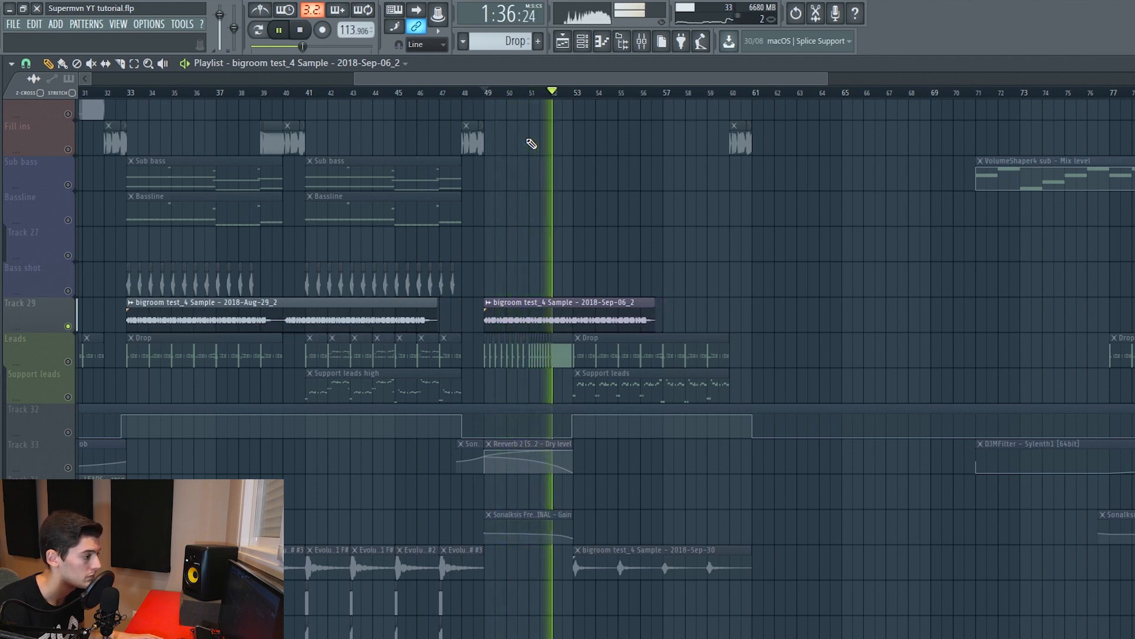
key(space)
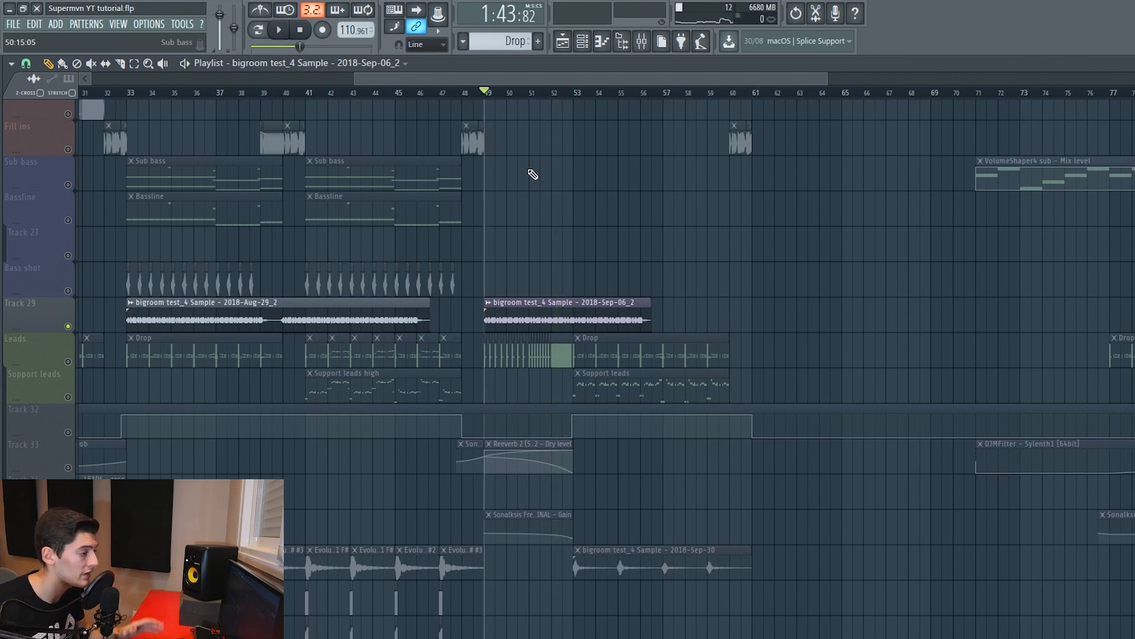
Step: Compare the playback of the first leads bounce from bar 36 with the slowed Sep-06_2 bounce from bar 52
click(556, 95)
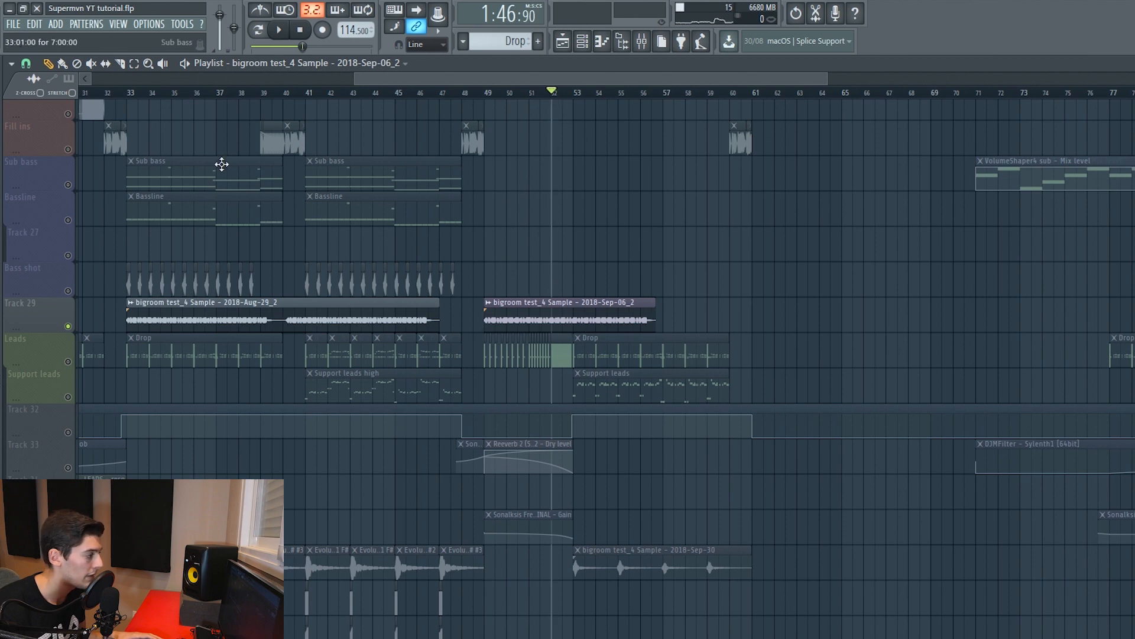
click(197, 94)
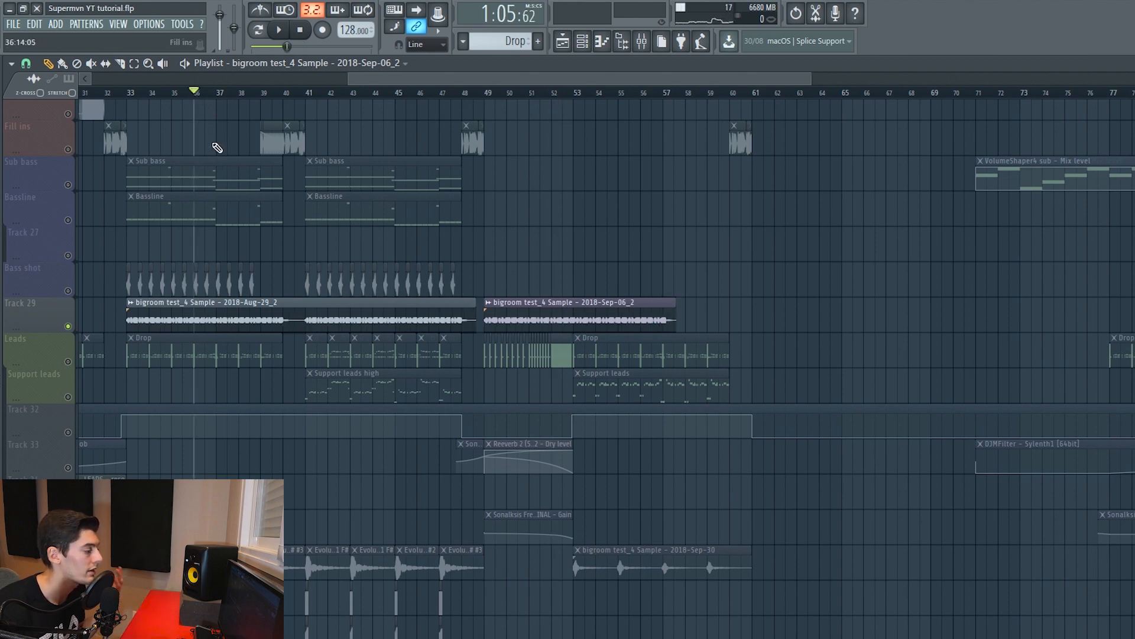
key(space)
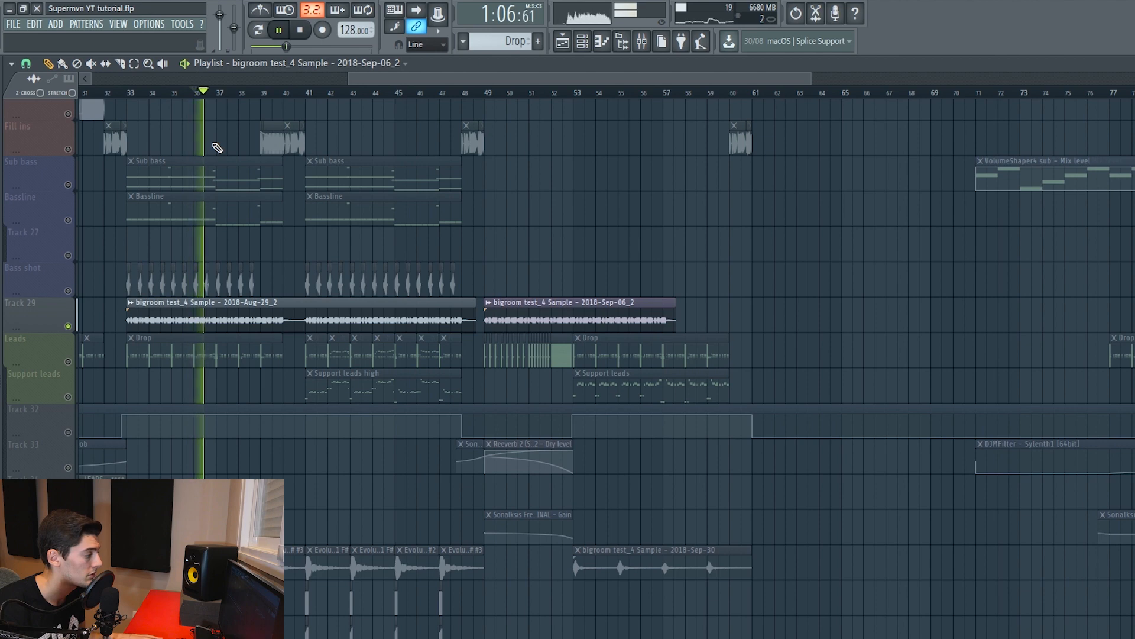
key(space)
key(space)
key(space)
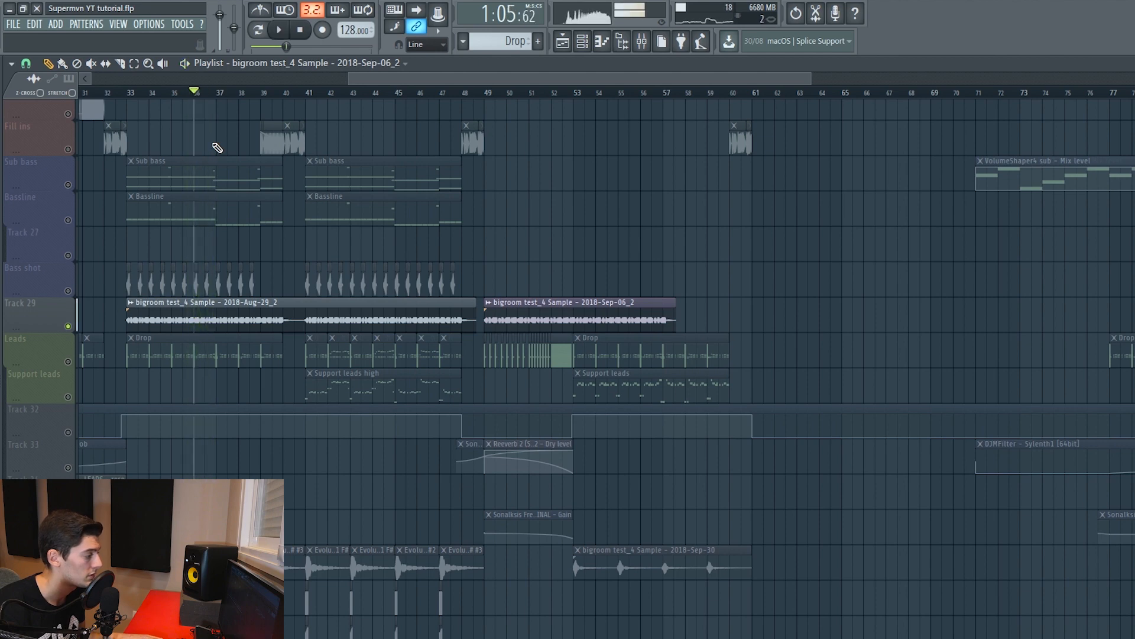
click(559, 94)
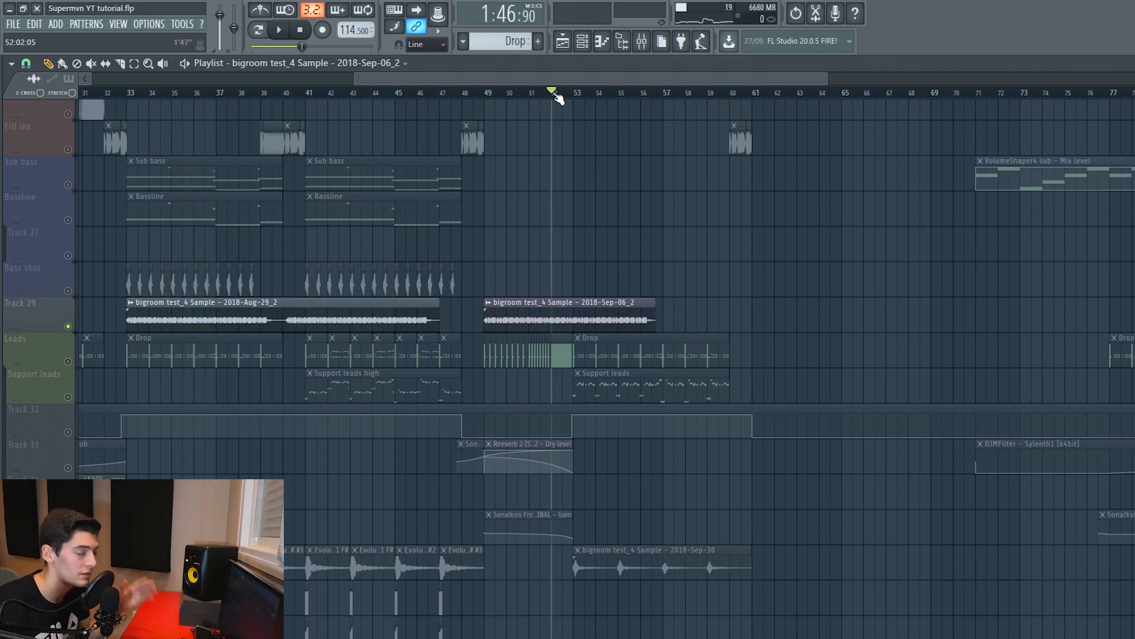
key(space)
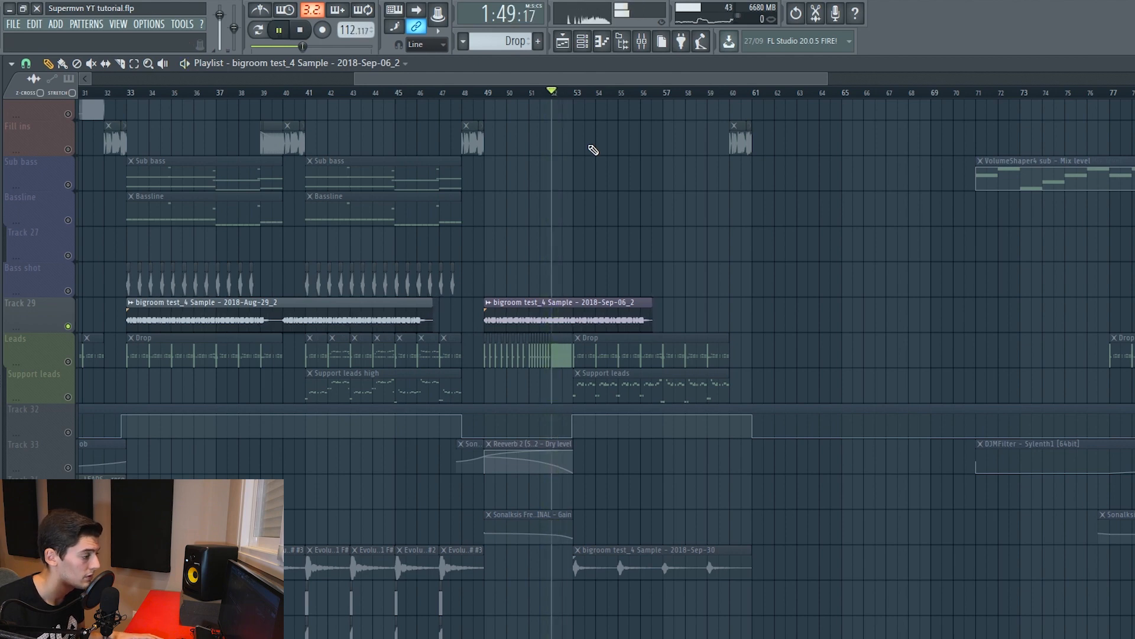
key(space)
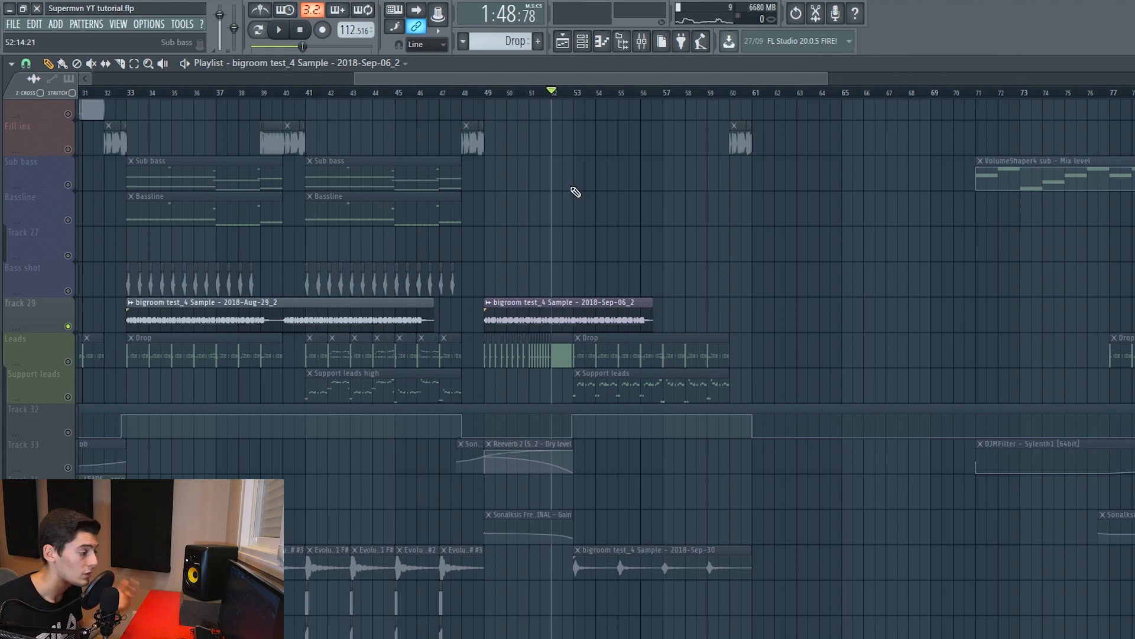
Step: Move the Sep-06_2 leads bounce to bar 53 and, with the playhead there, fit it to the 110 BPM project tempo
drag(518, 317, 608, 317)
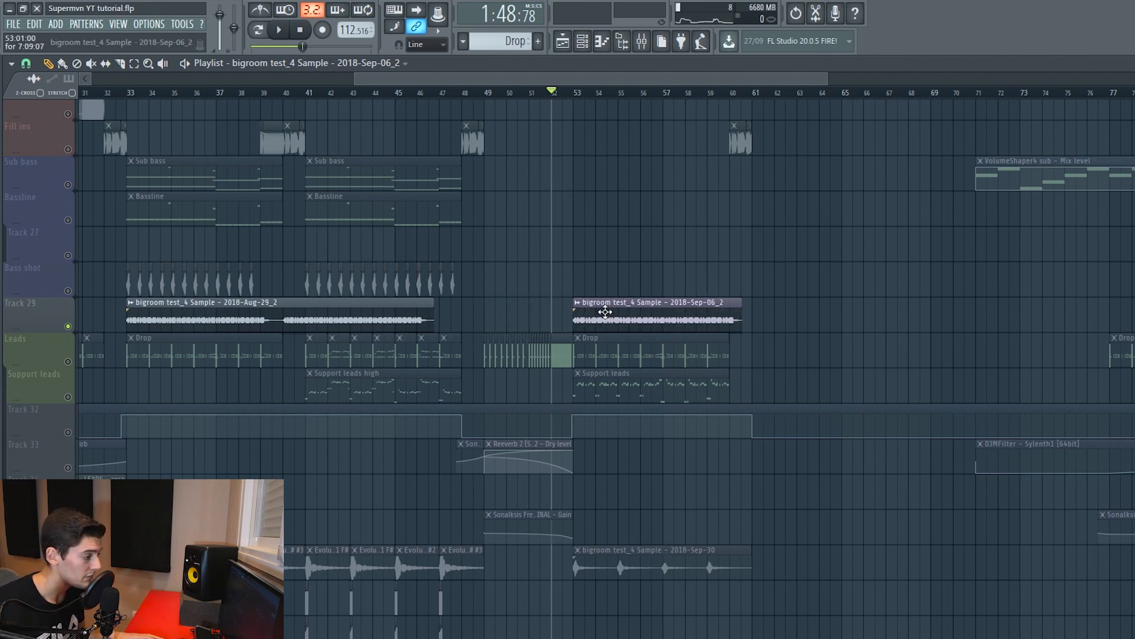
click(578, 98)
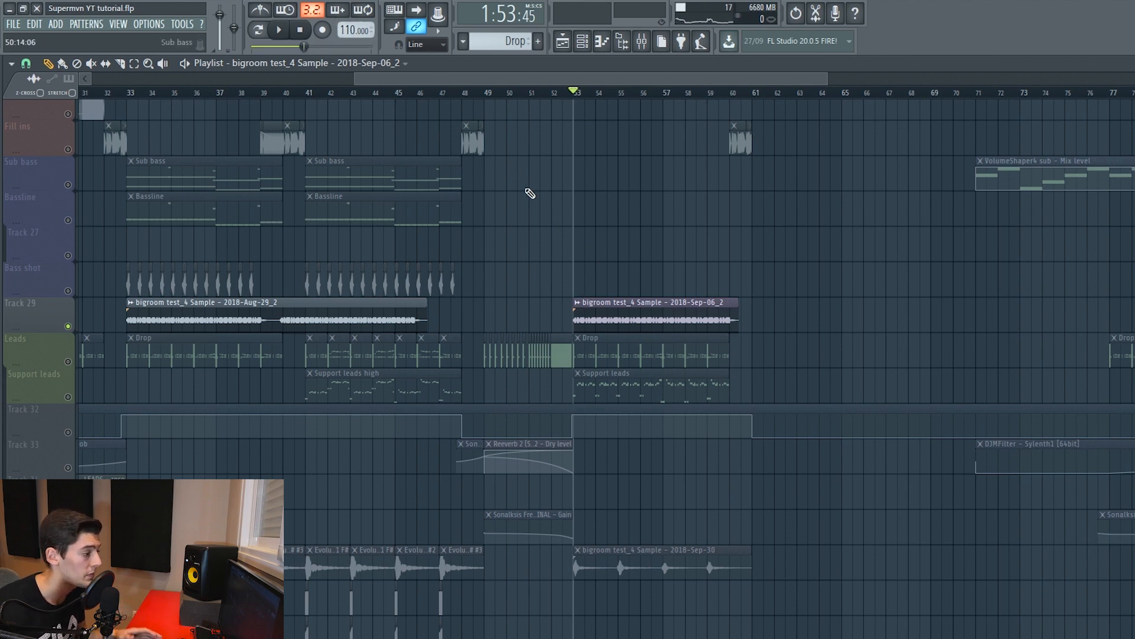
click(580, 304)
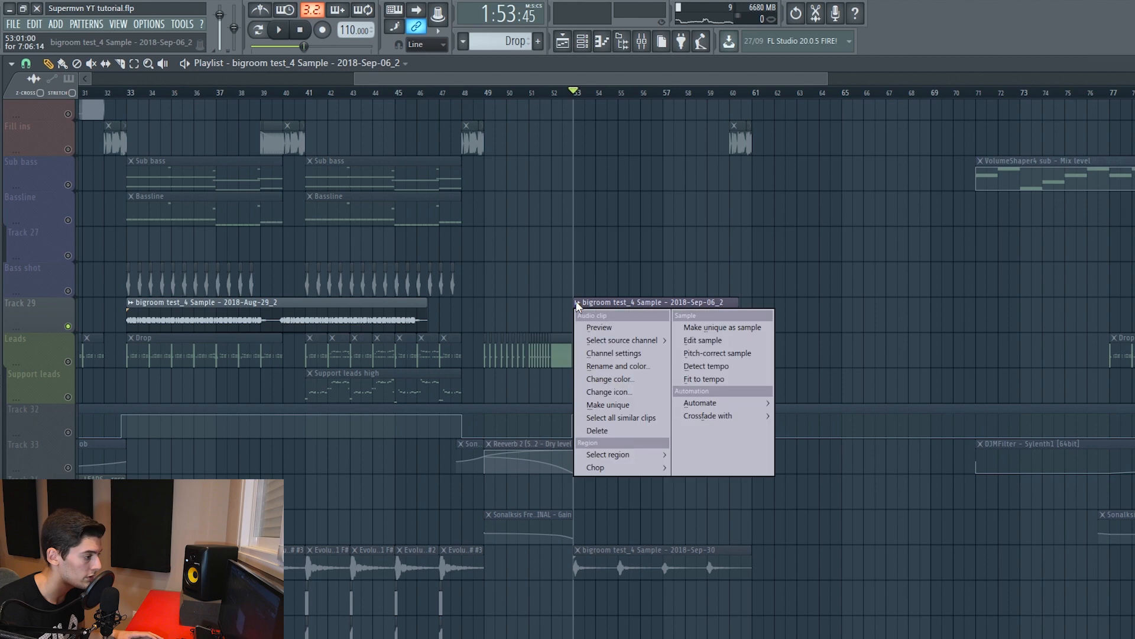
click(692, 381)
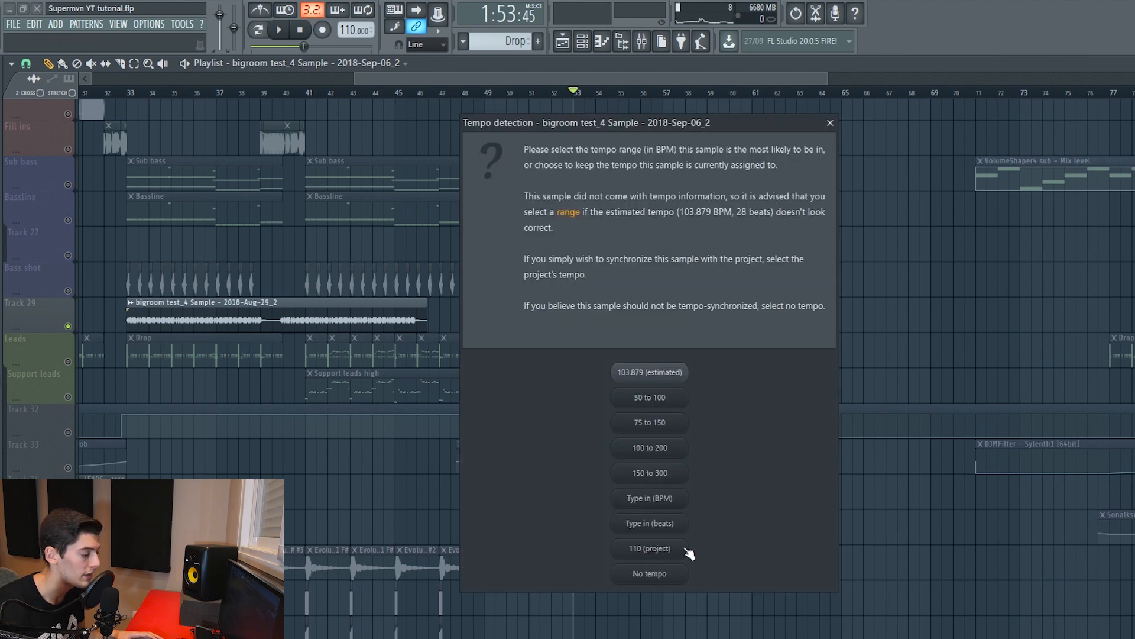
click(650, 548)
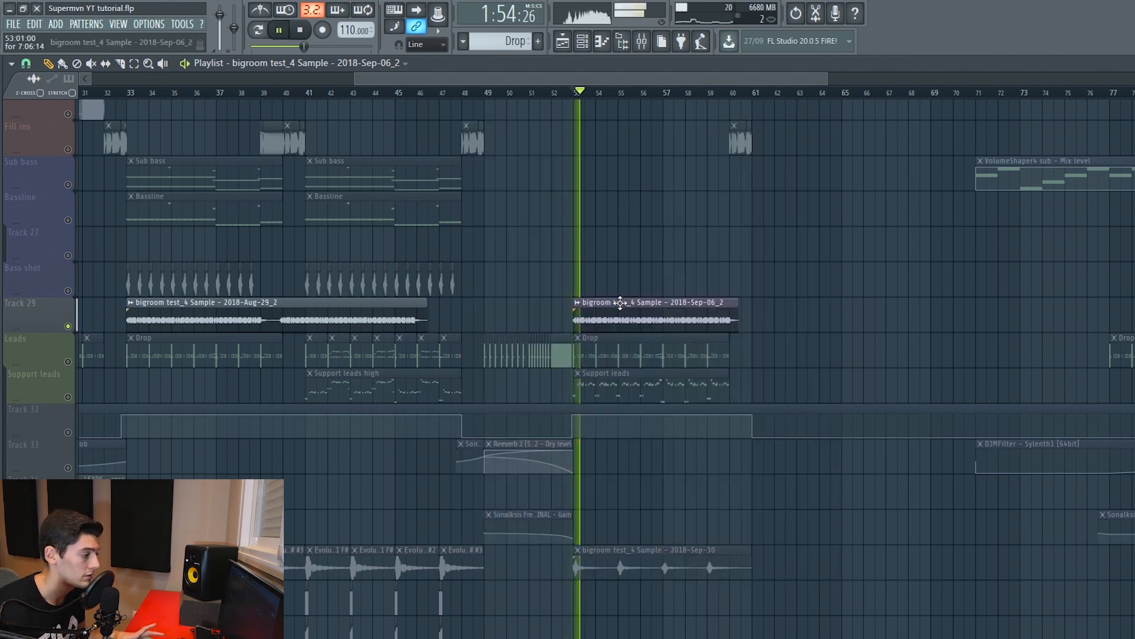
Step: Move the tempo-fitted Sep-06_2 leads bounce to bar 49 and play the tempo transition from bar 52
drag(623, 310, 535, 318)
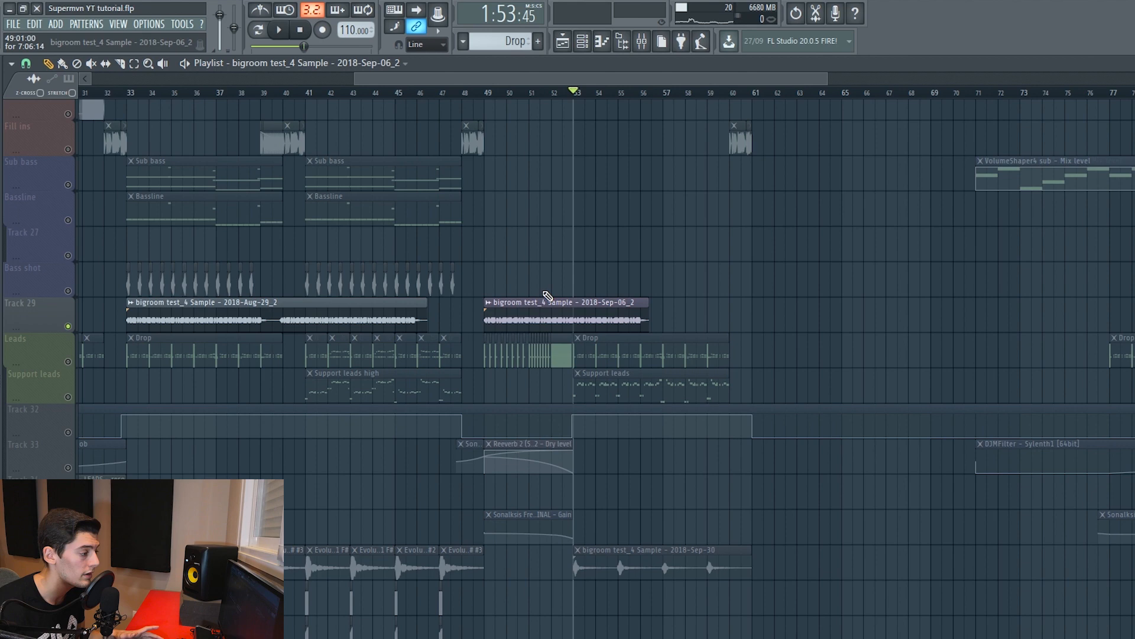
click(556, 94)
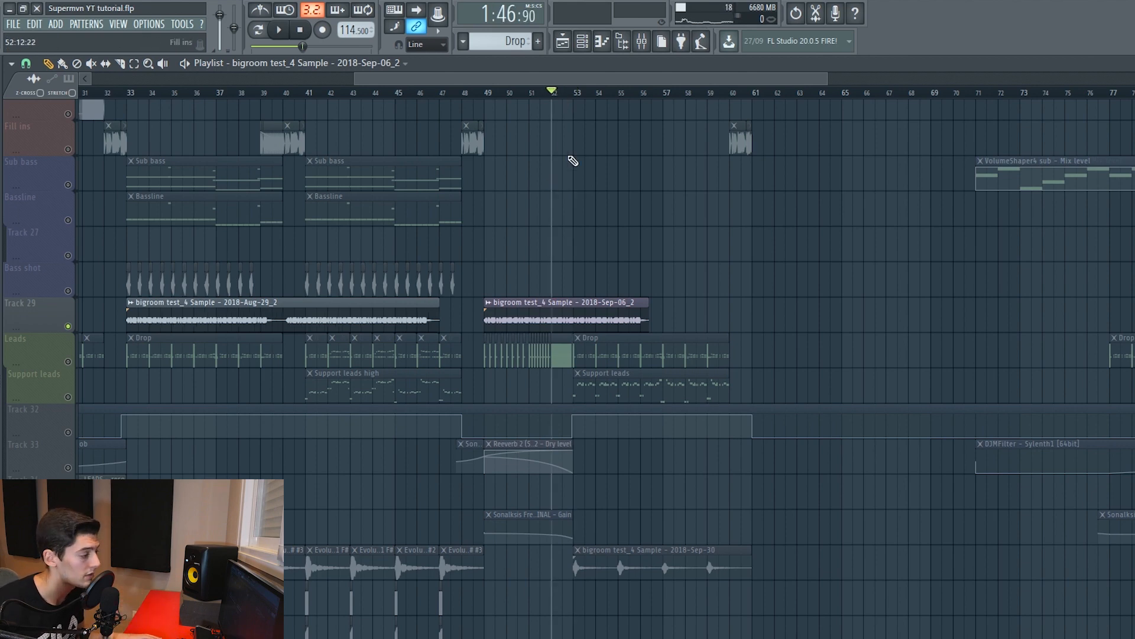
key(space)
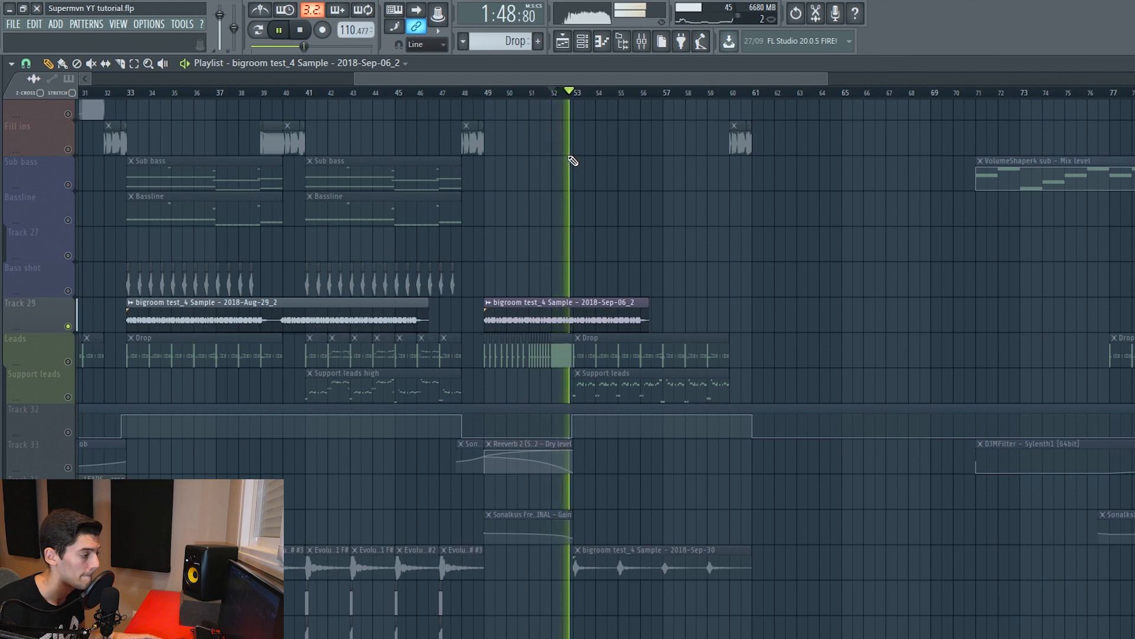
key(space)
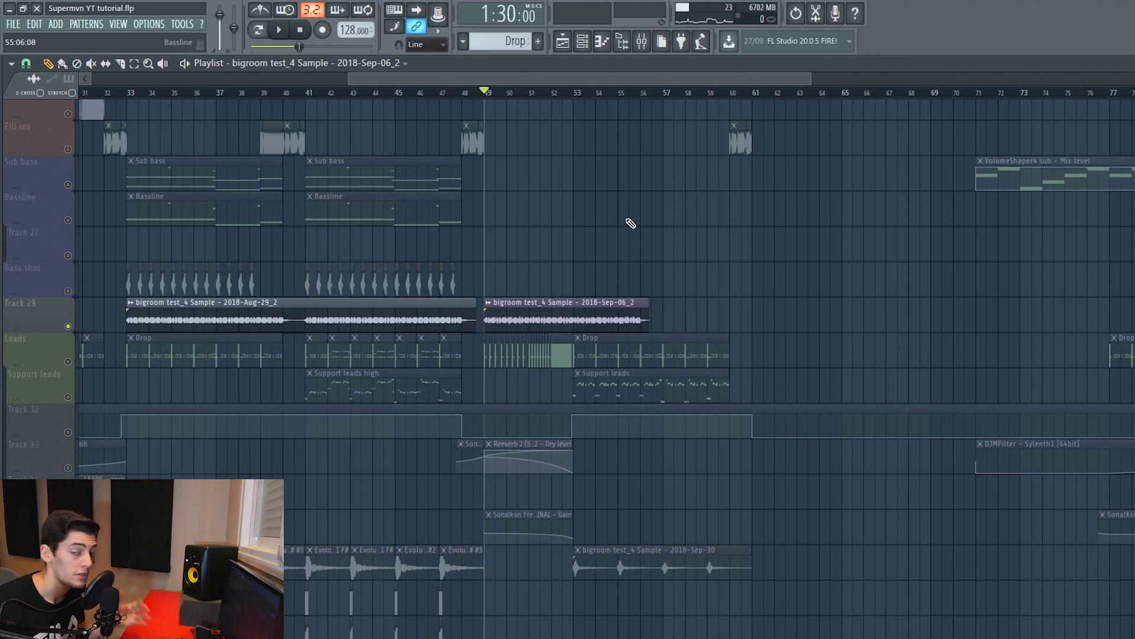
Step: Set the time-stretching mode of the Sep-06_2 leads bounce to Stretch and play it from bar 49
double_click(513, 306)
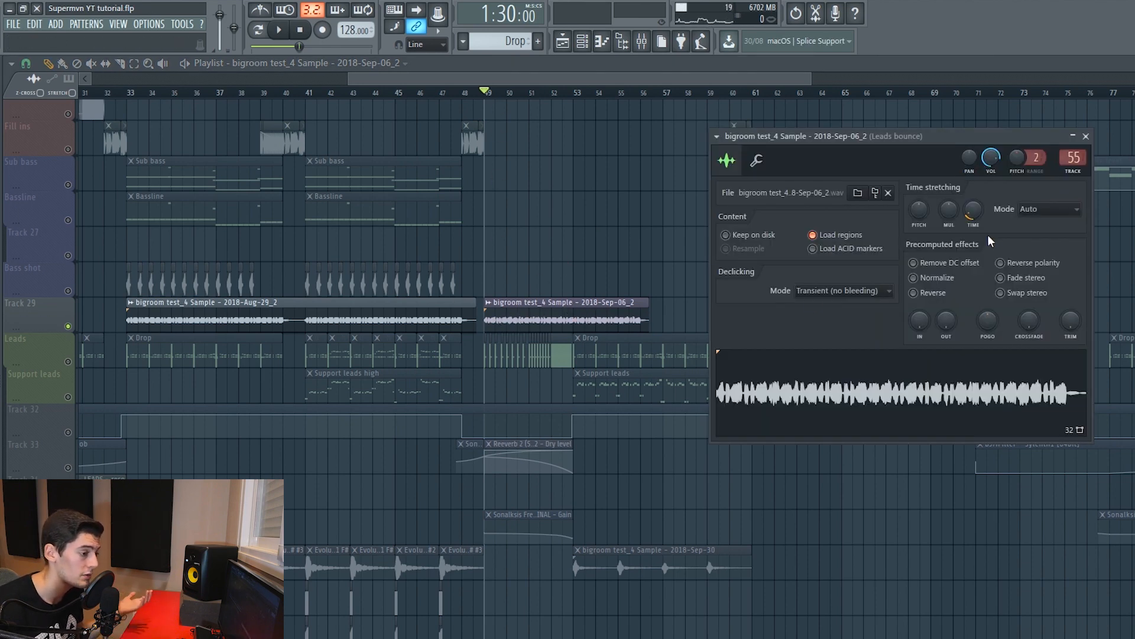
click(1057, 213)
click(1035, 242)
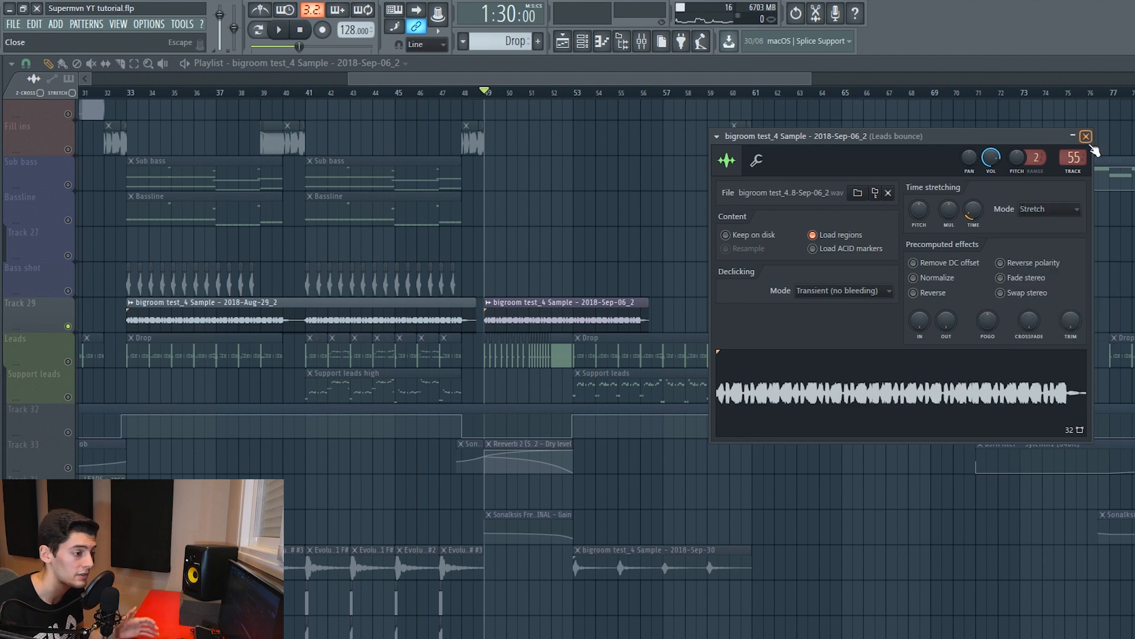
click(1085, 136)
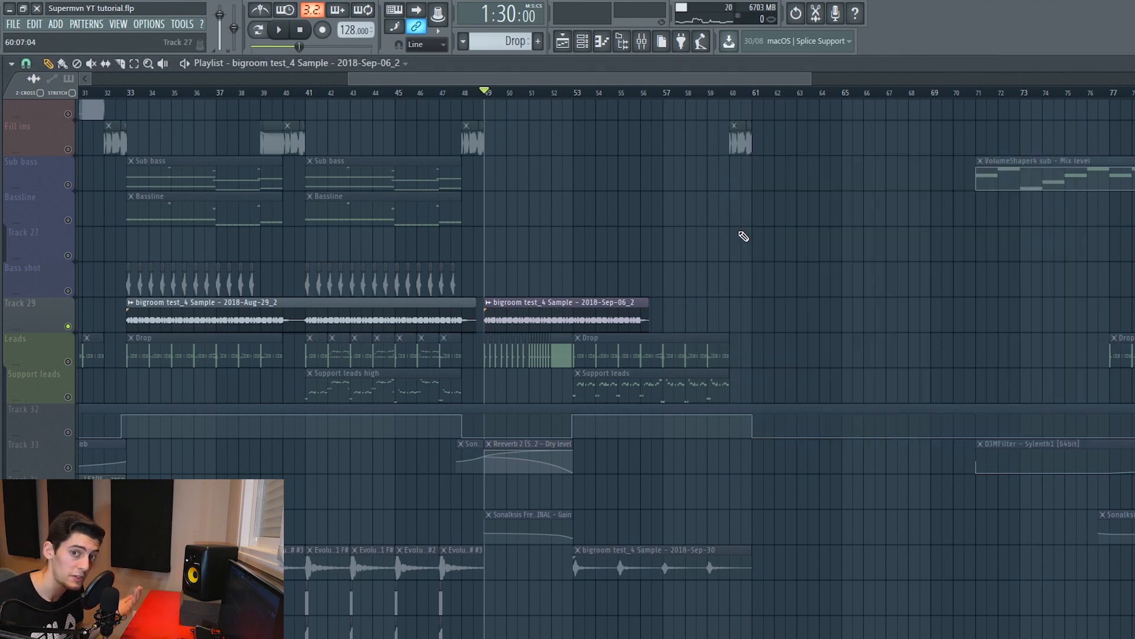
key(space)
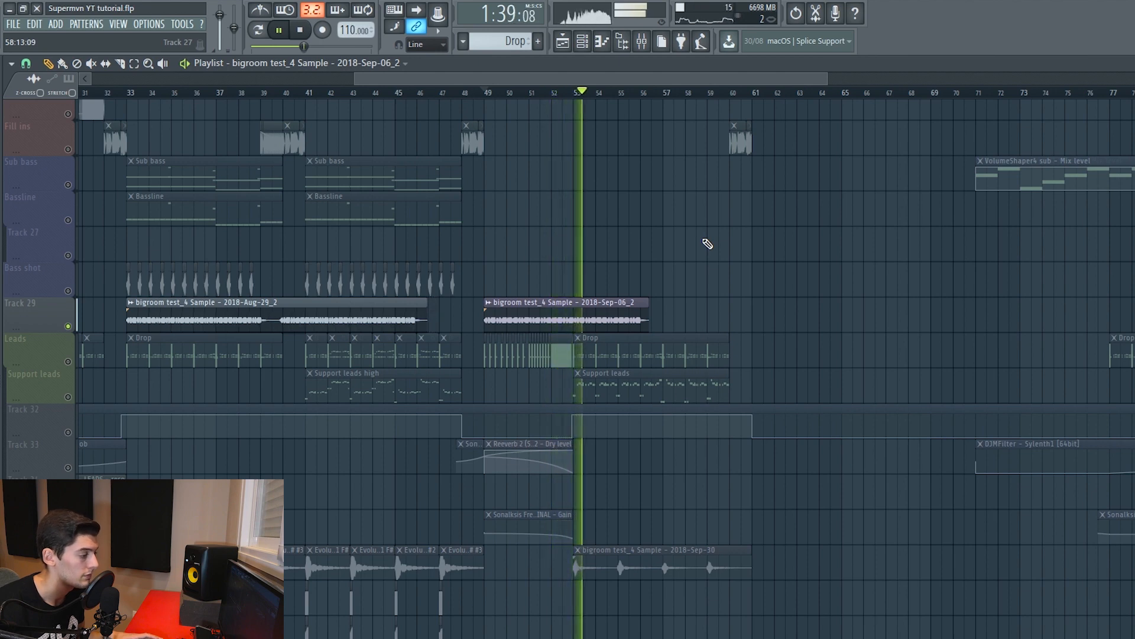
key(space)
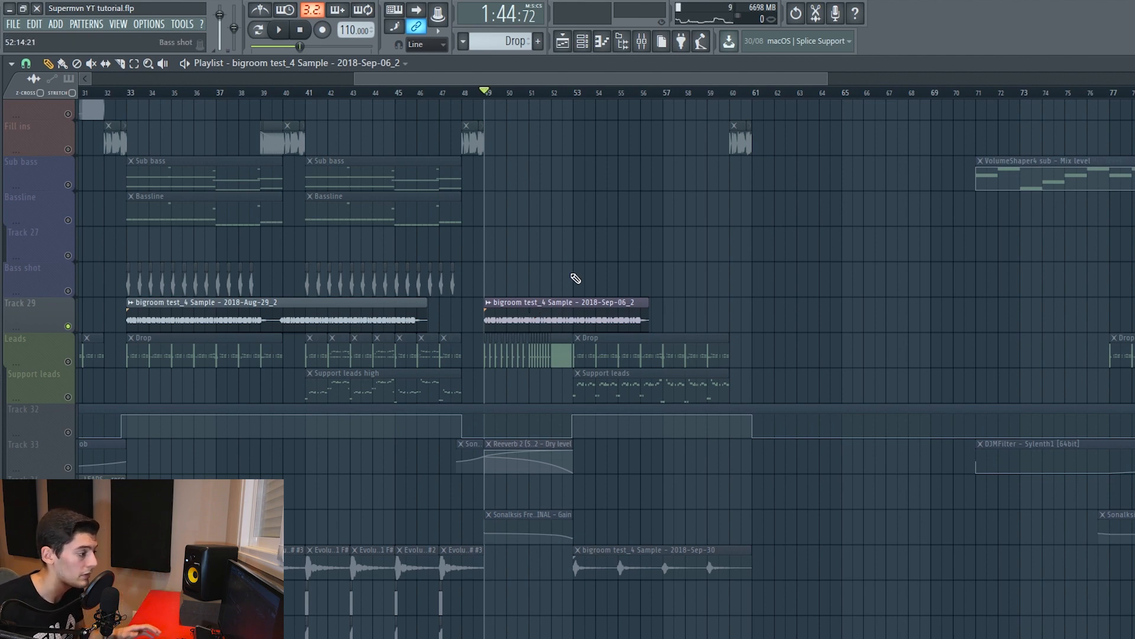
Step: Switch the time-stretching mode of the Sep-06_2 leads bounce to Auto and play it from bar 49 for comparison
double_click(576, 312)
click(1050, 209)
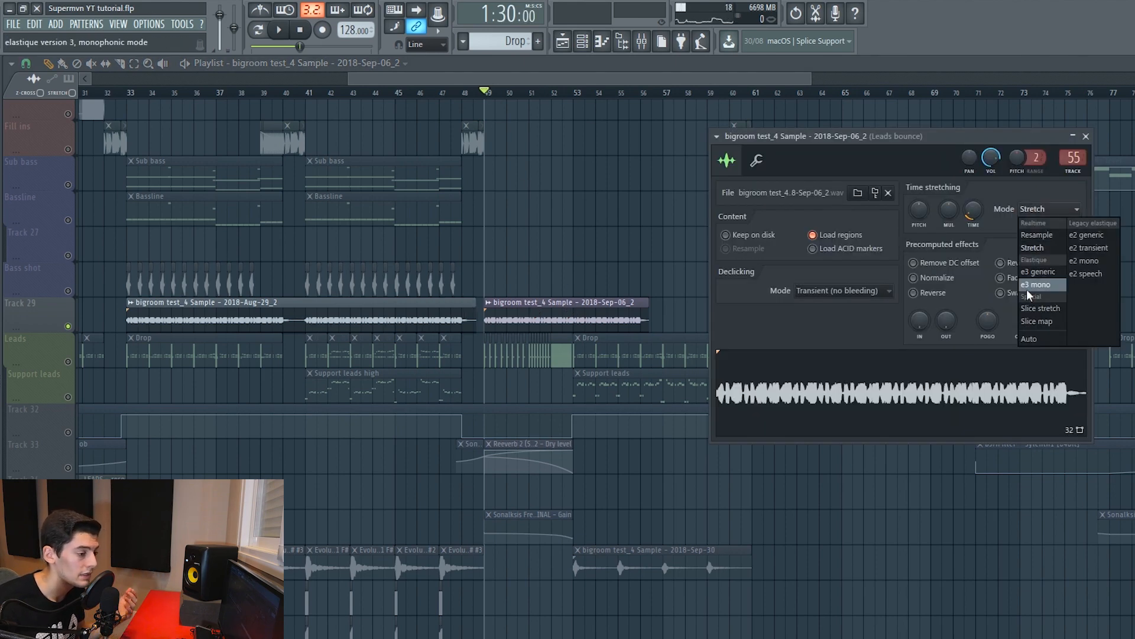
click(1030, 338)
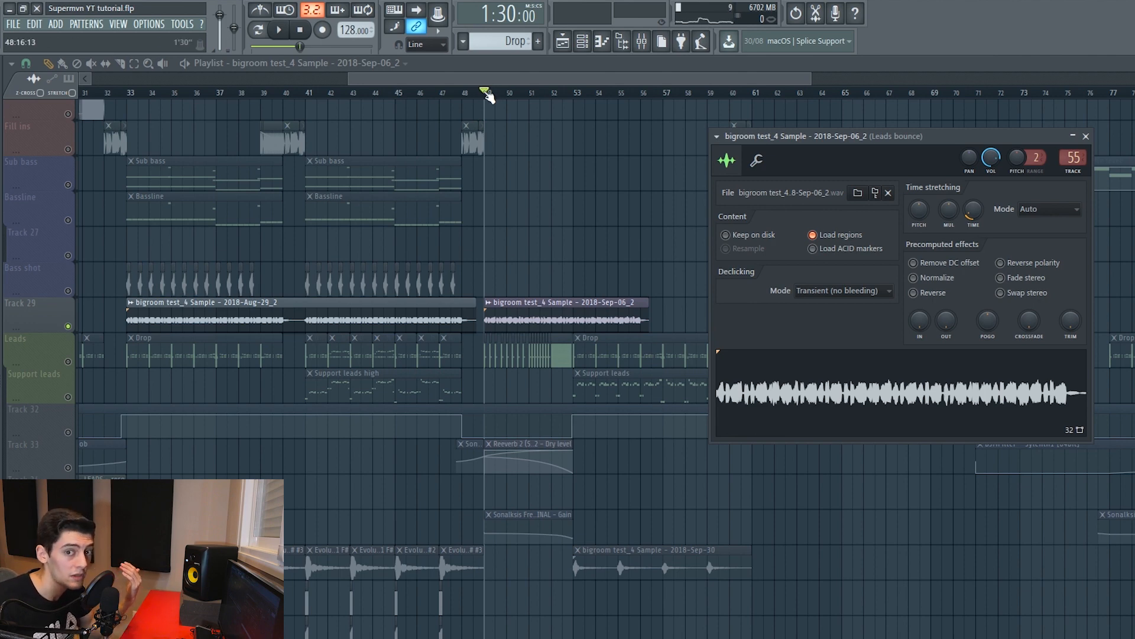
key(space)
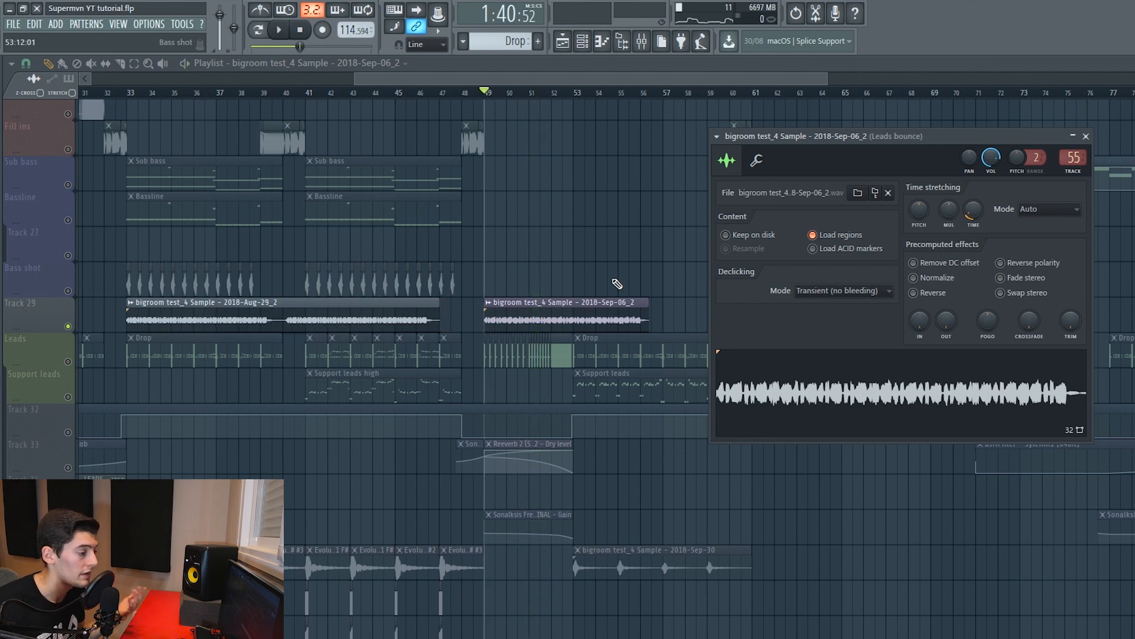
Step: Set the Sep-06_2 leads bounce back to the Stretch time-stretching mode
click(1055, 212)
click(1033, 248)
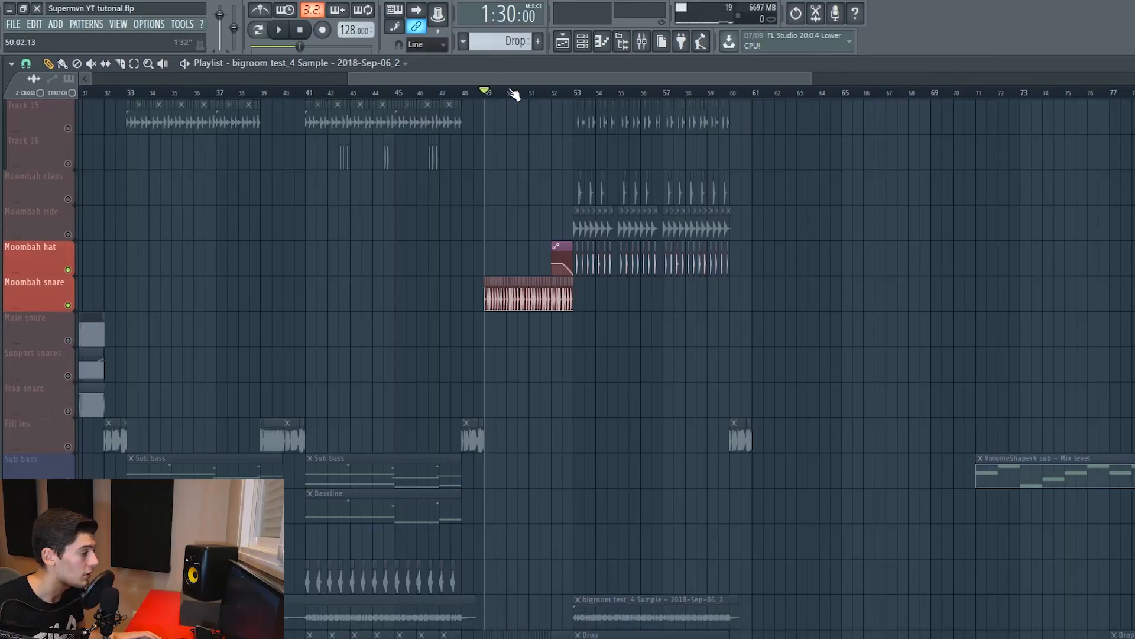
Step: Play the soloed Moombah snare build-up from bar 49, and play its ending from bar 52
scroll(521, 96, up, 3)
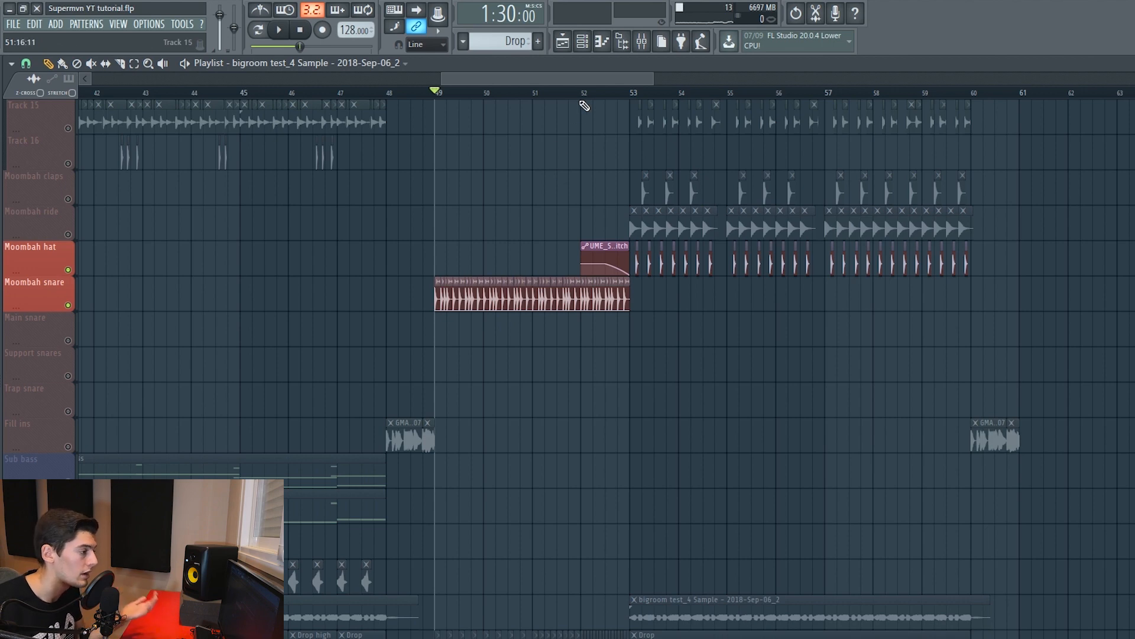
key(space)
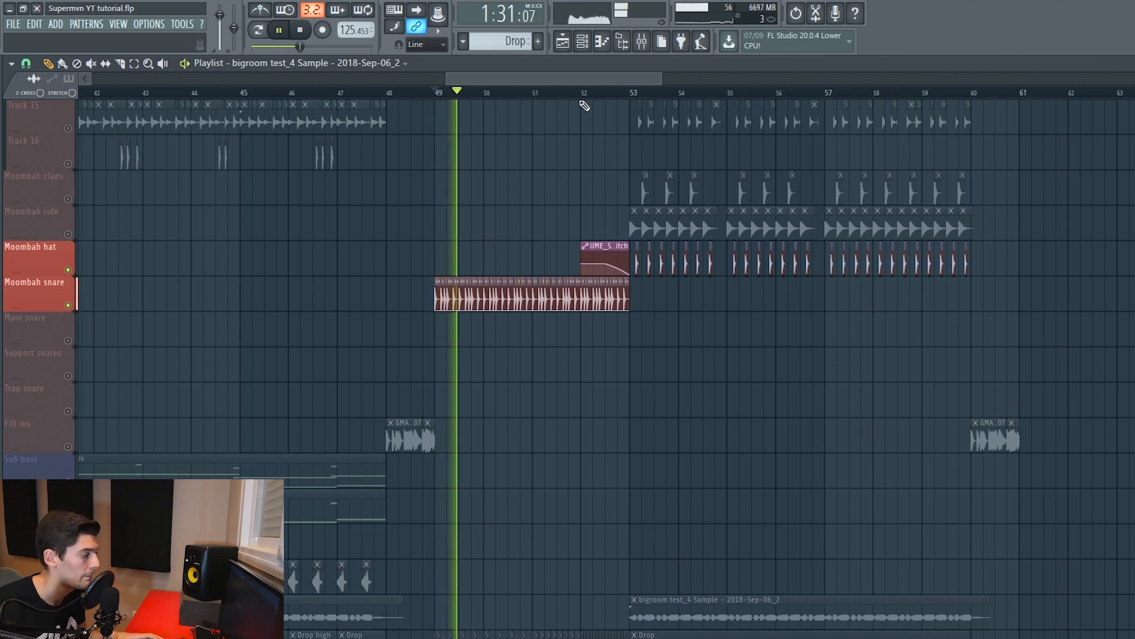
key(space)
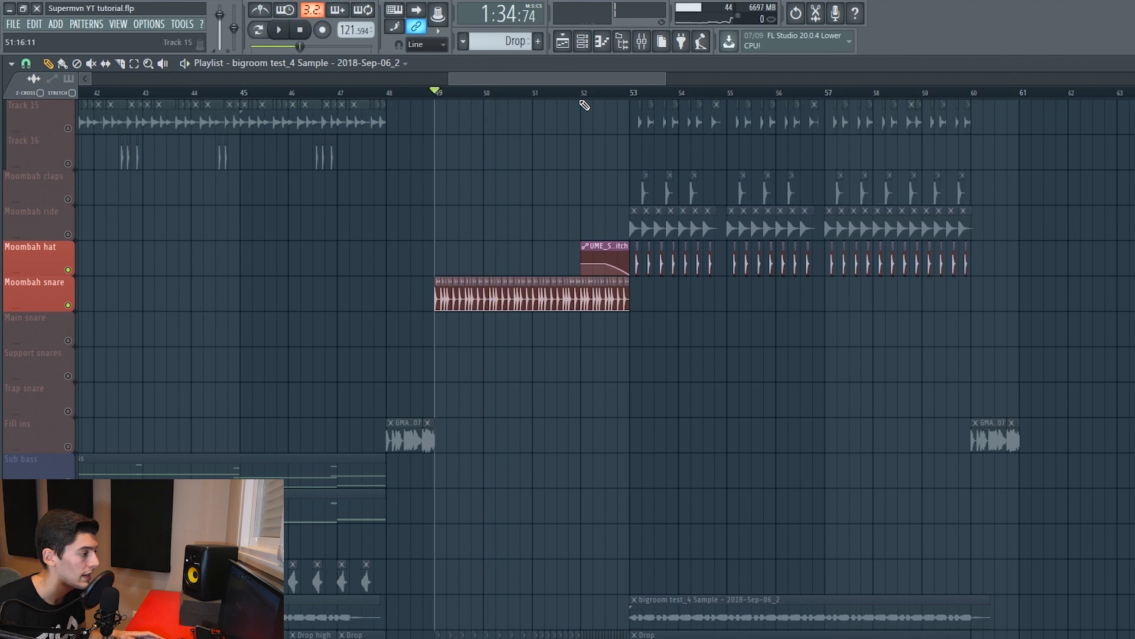
click(582, 96)
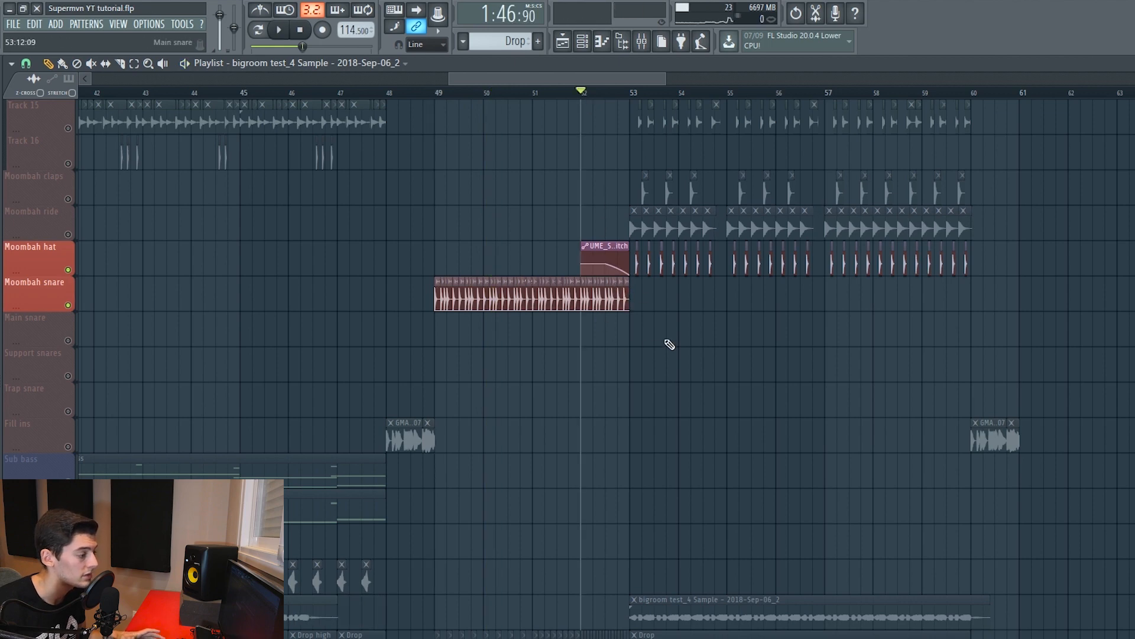
key(space)
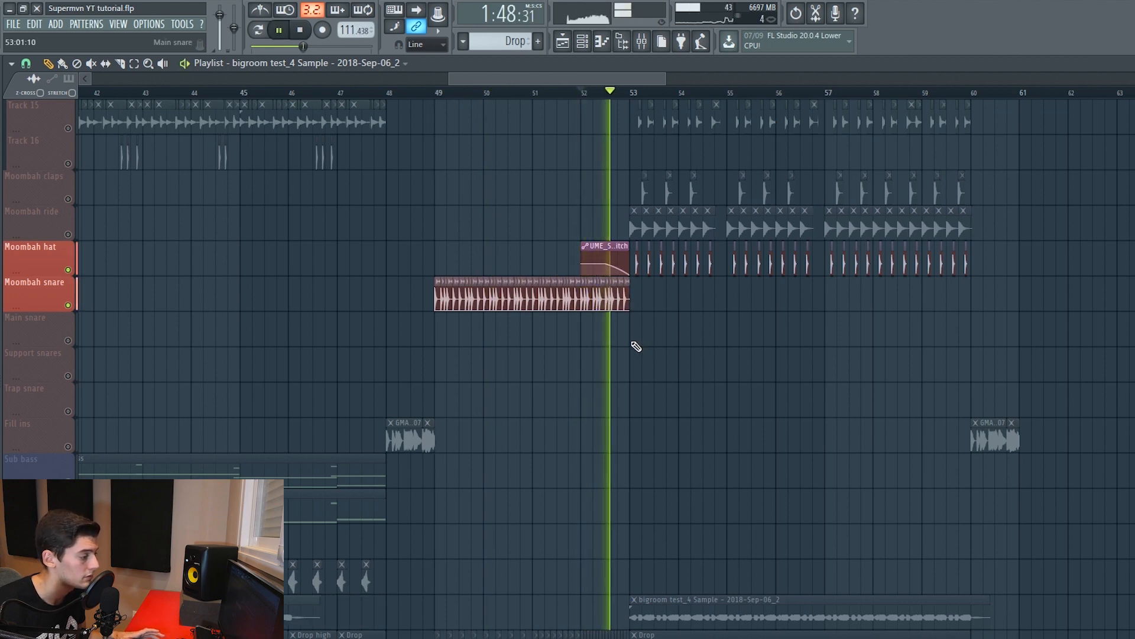
key(space)
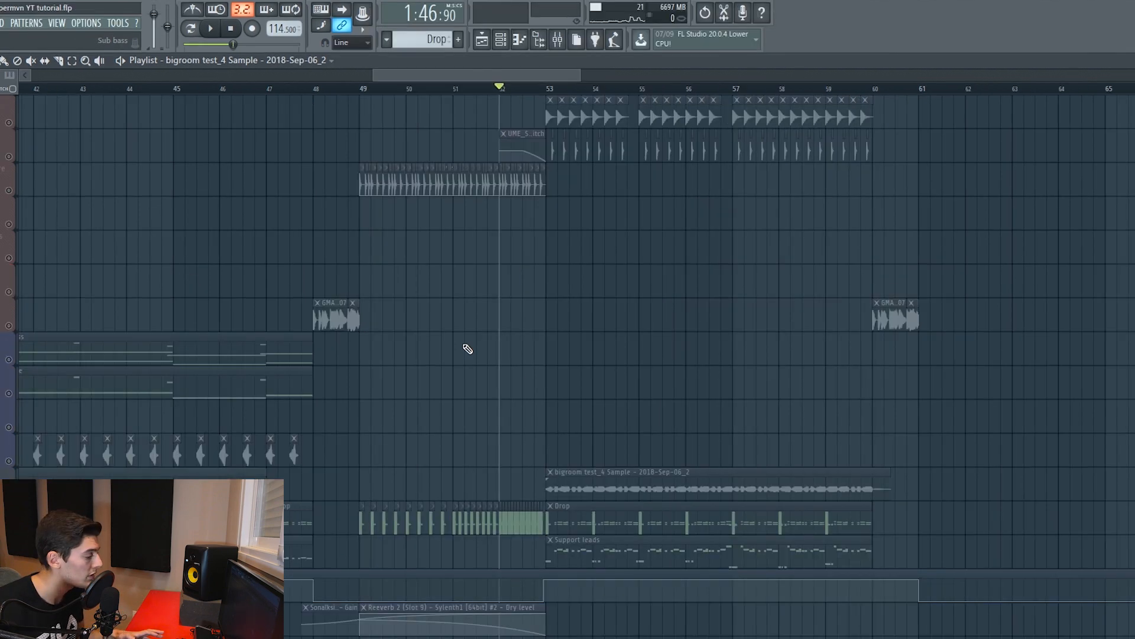
Step: Solo the leads tracks together with their automation clips below
scroll(466, 348, down, 4)
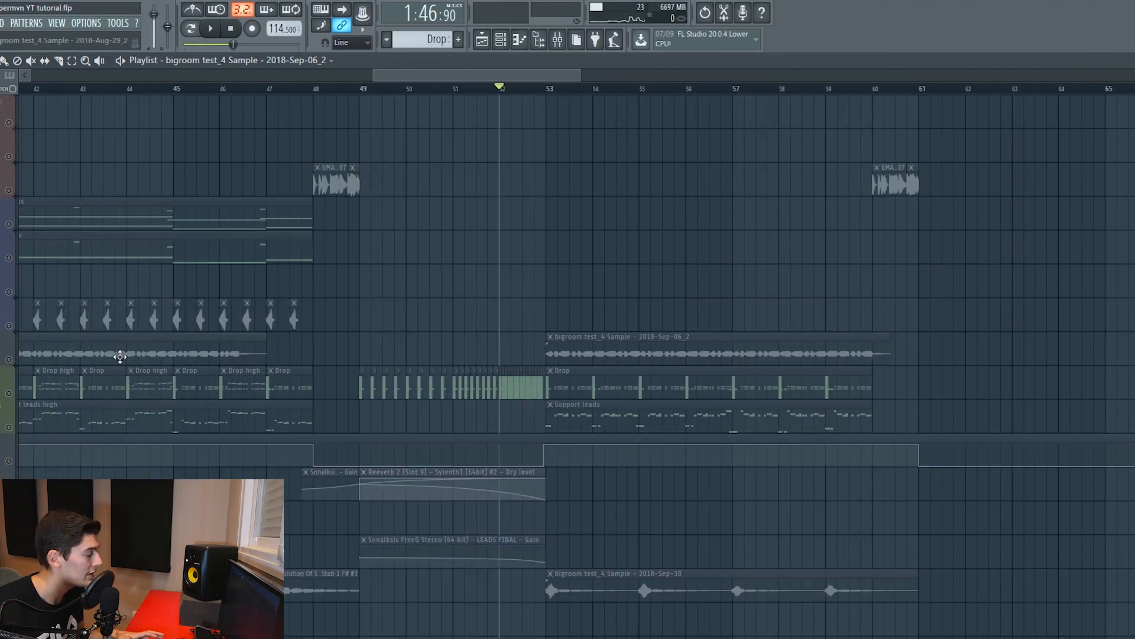
click(6, 394)
scroll(460, 278, down, 4)
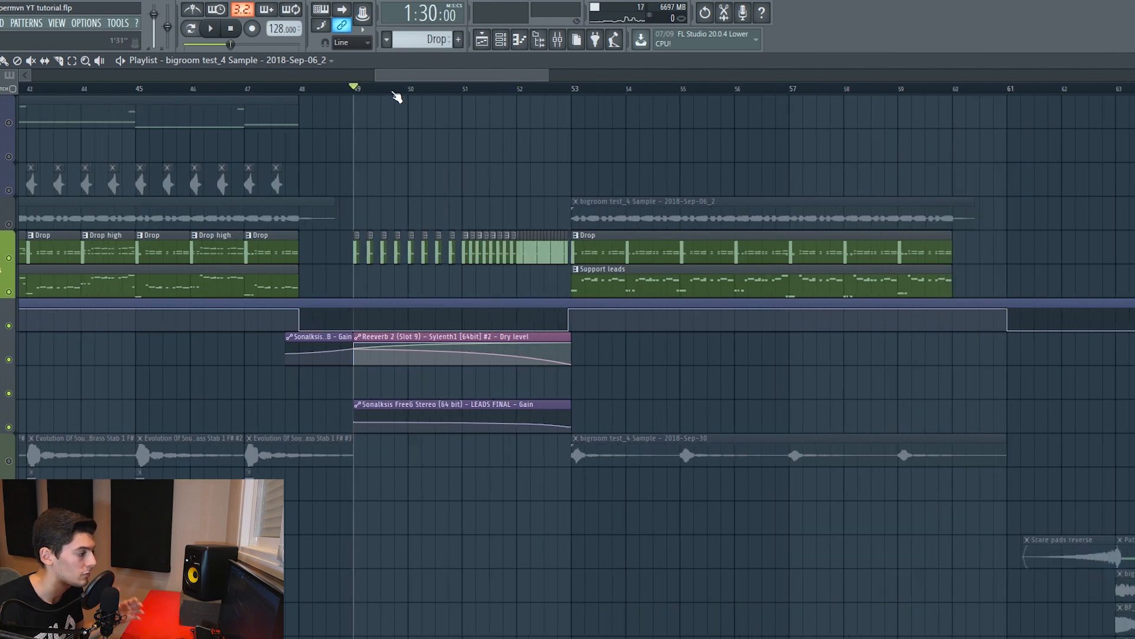
Step: Move the stacked Reeverb 2 Dry level and Mix level clips at bar 49 onto separate tracks, enabling the track that receives Mix level
scroll(392, 98, up, 4)
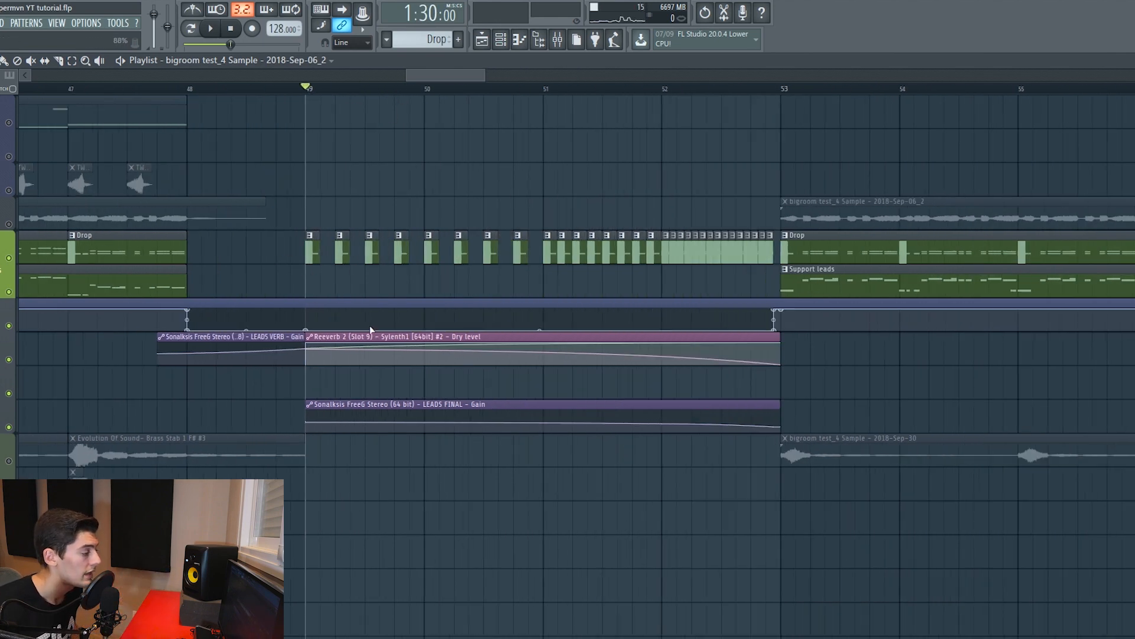
drag(373, 353, 381, 388)
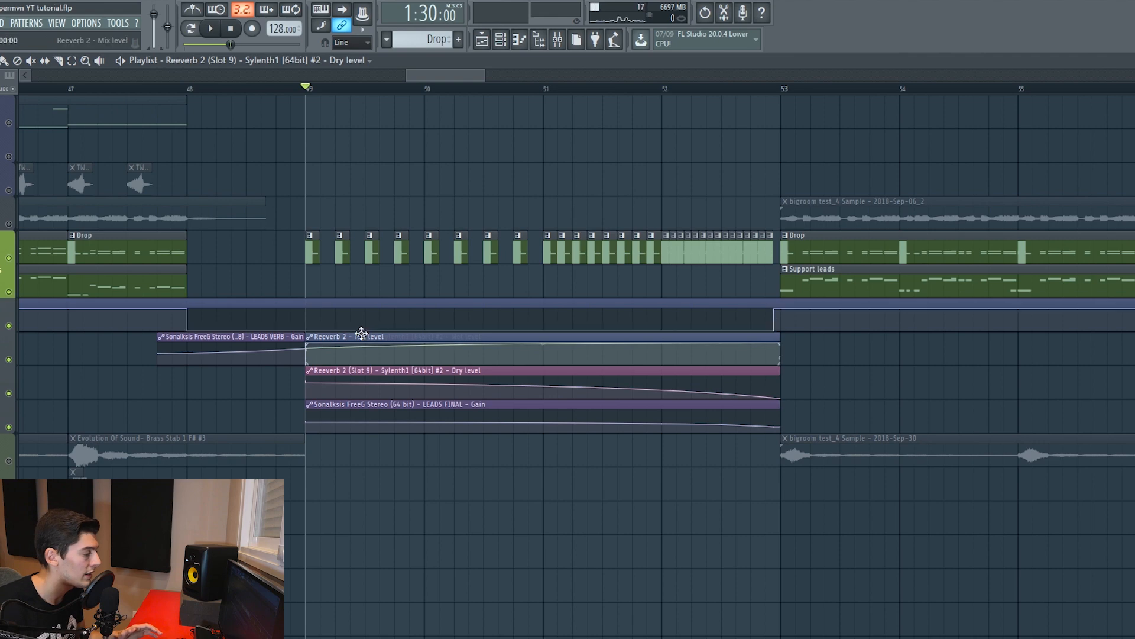
drag(362, 332, 365, 456)
click(9, 460)
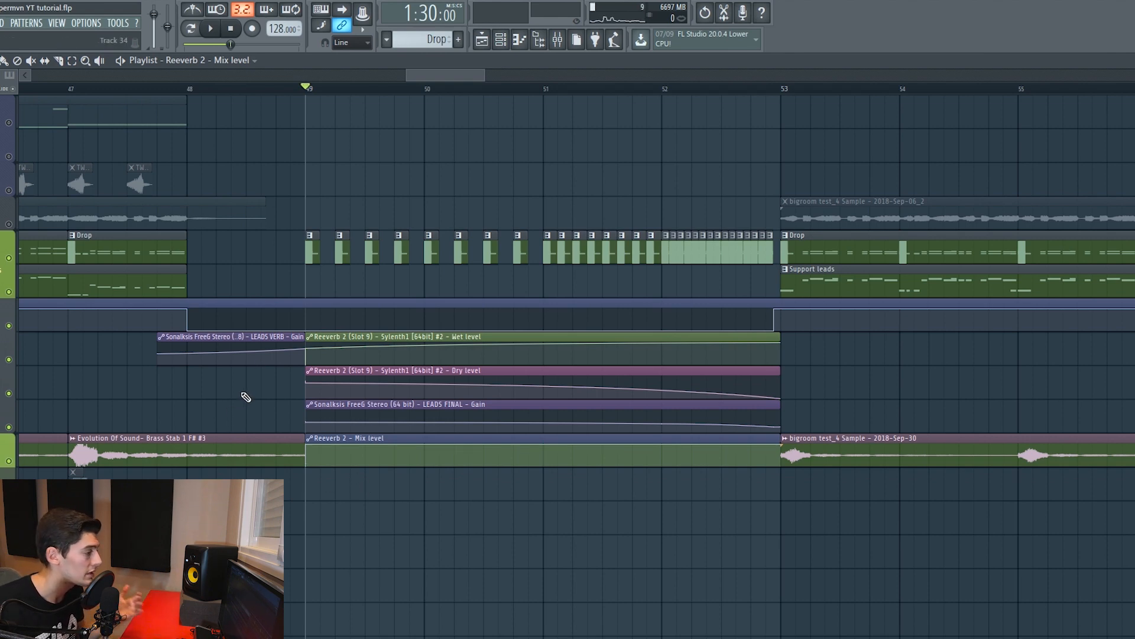
Step: Open Fruity Reeverb 2 from the LEADS mixer channel, watch its levels while playing the lead build-up from bar 49, and close it
click(557, 39)
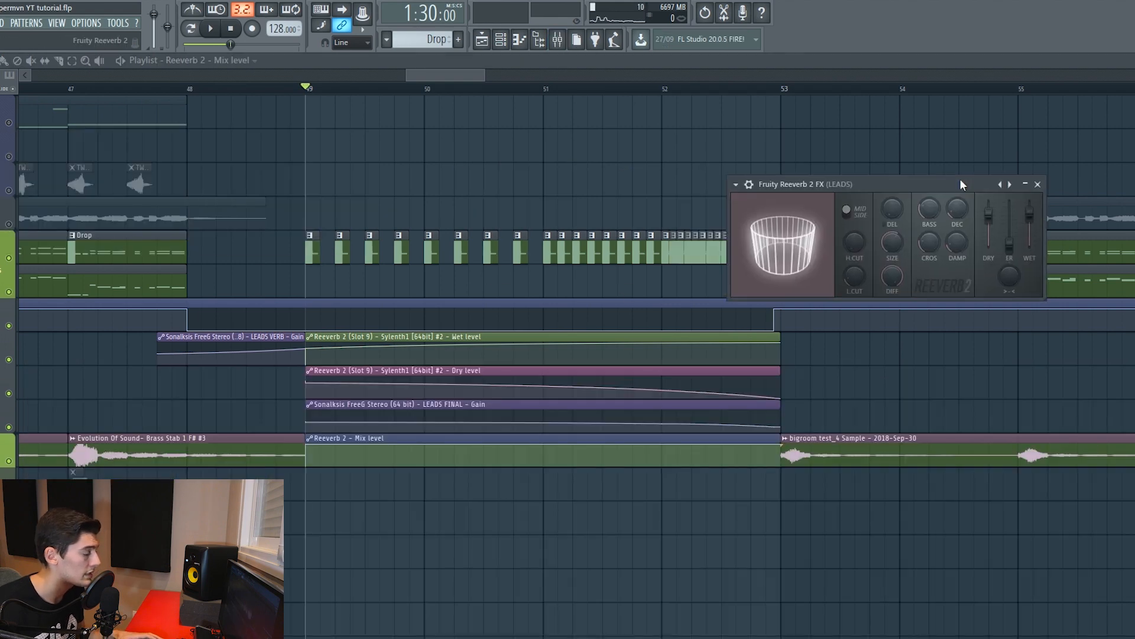
drag(960, 180, 1039, 162)
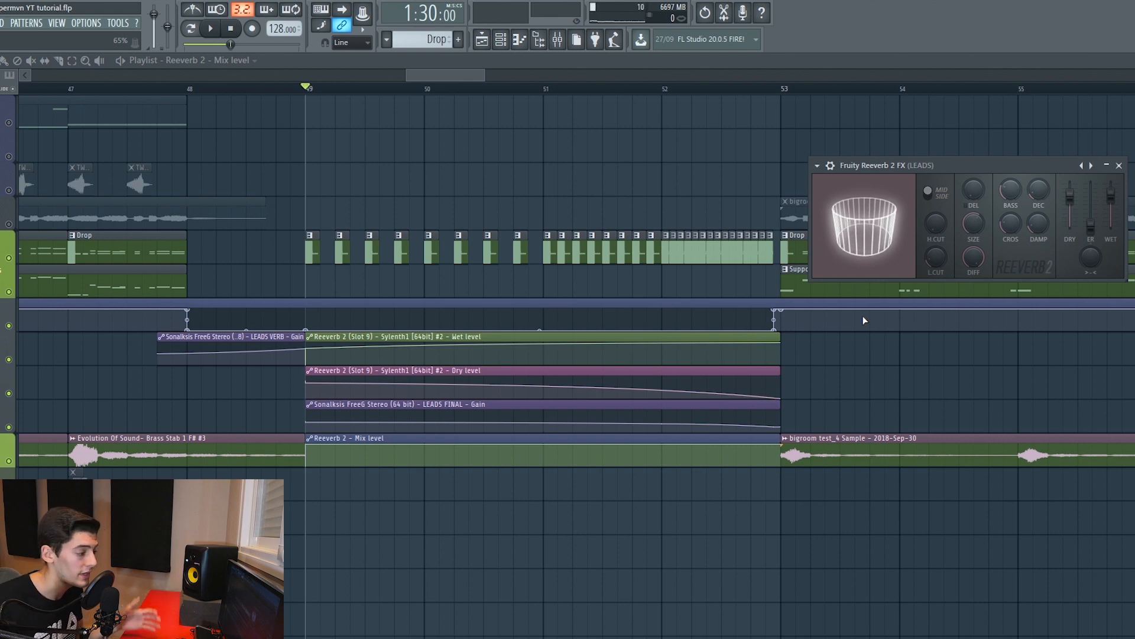
key(space)
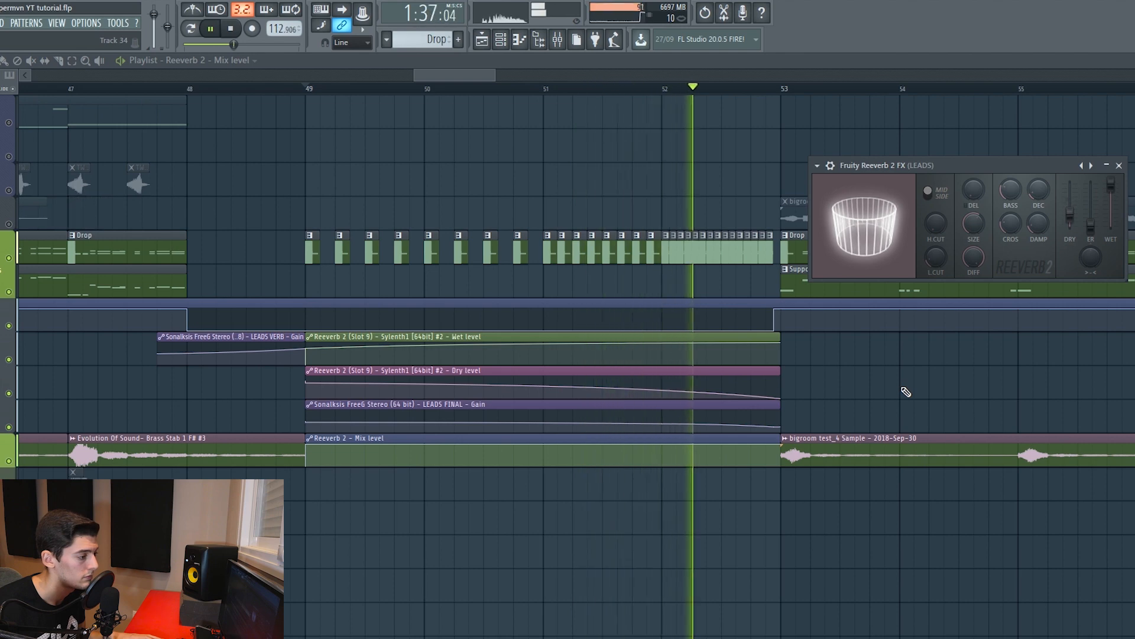
key(space)
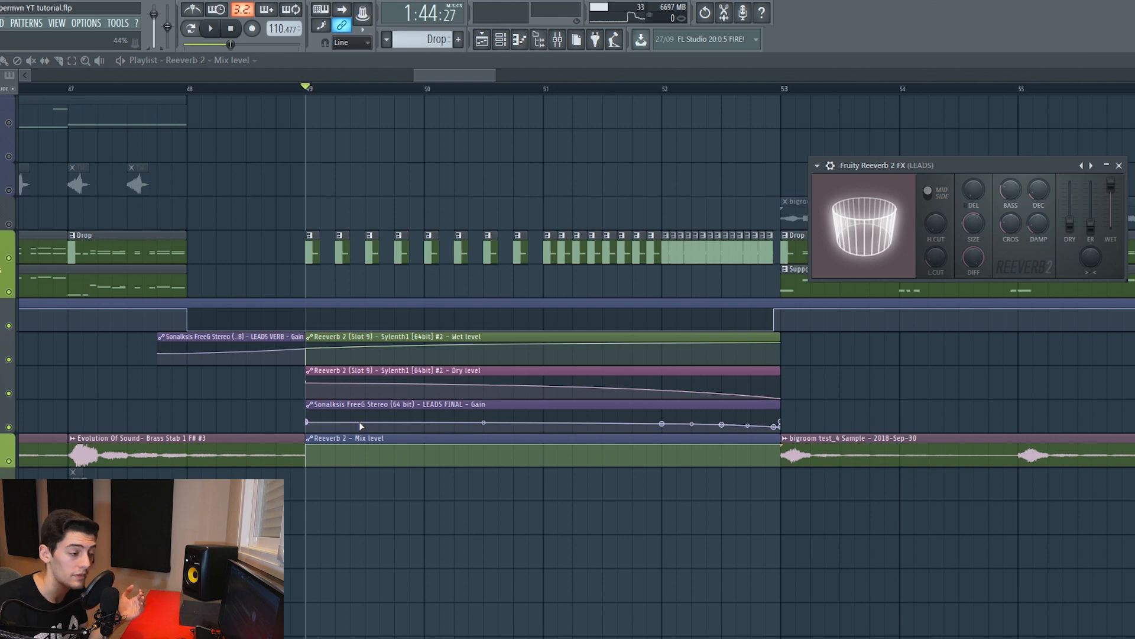
click(1119, 166)
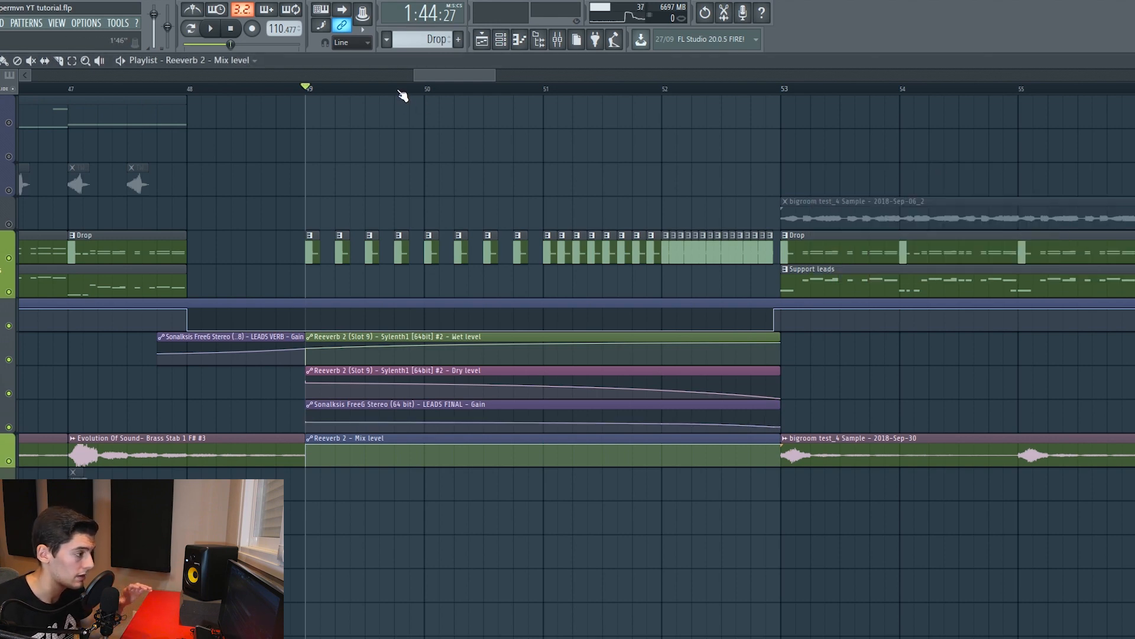
Step: Mute the REV-FX1 Downlifter and Tom & Jame White Noise Impact tracks and play the KSHMR sub drop from bar 49
scroll(399, 94, down, 4)
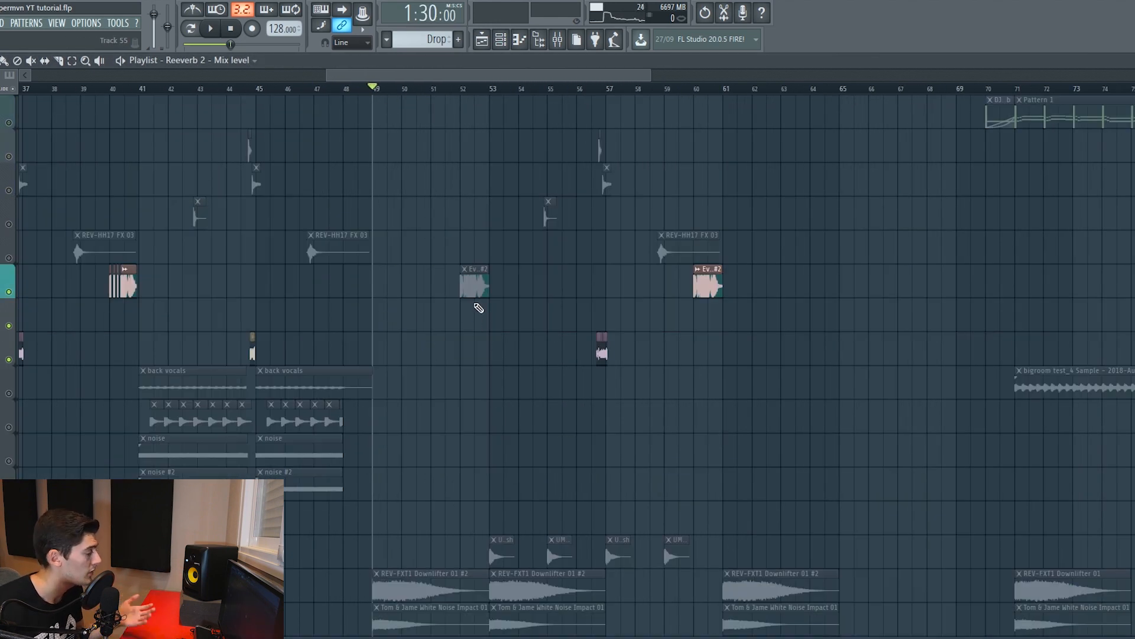
scroll(160, 361, down, 3)
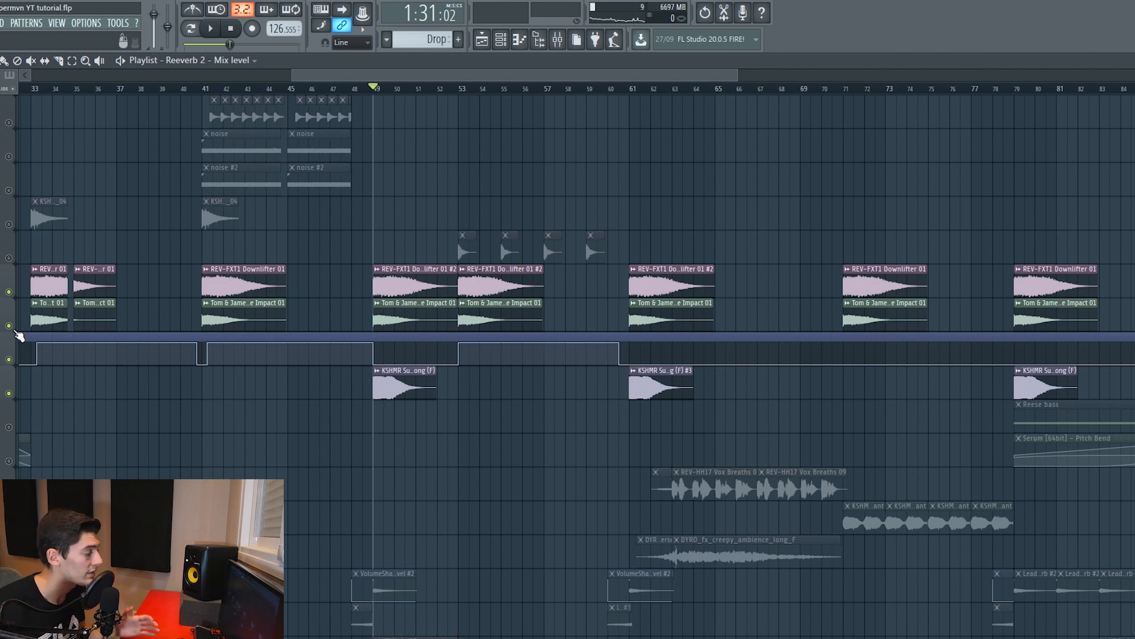
click(11, 327)
click(10, 294)
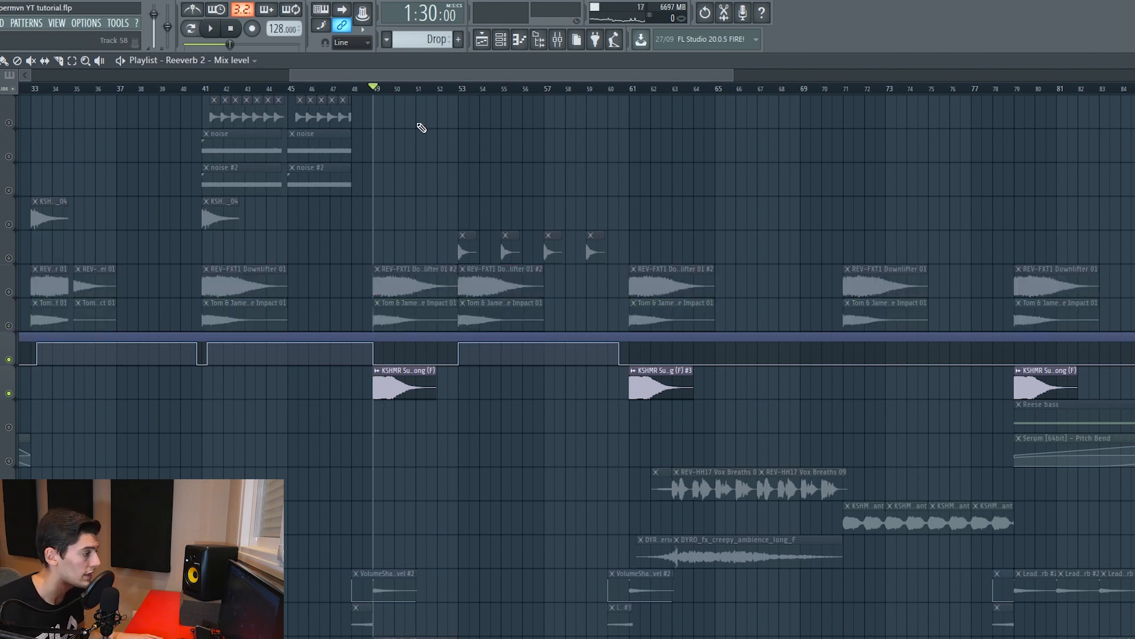
scroll(418, 93, down, 4)
key(space)
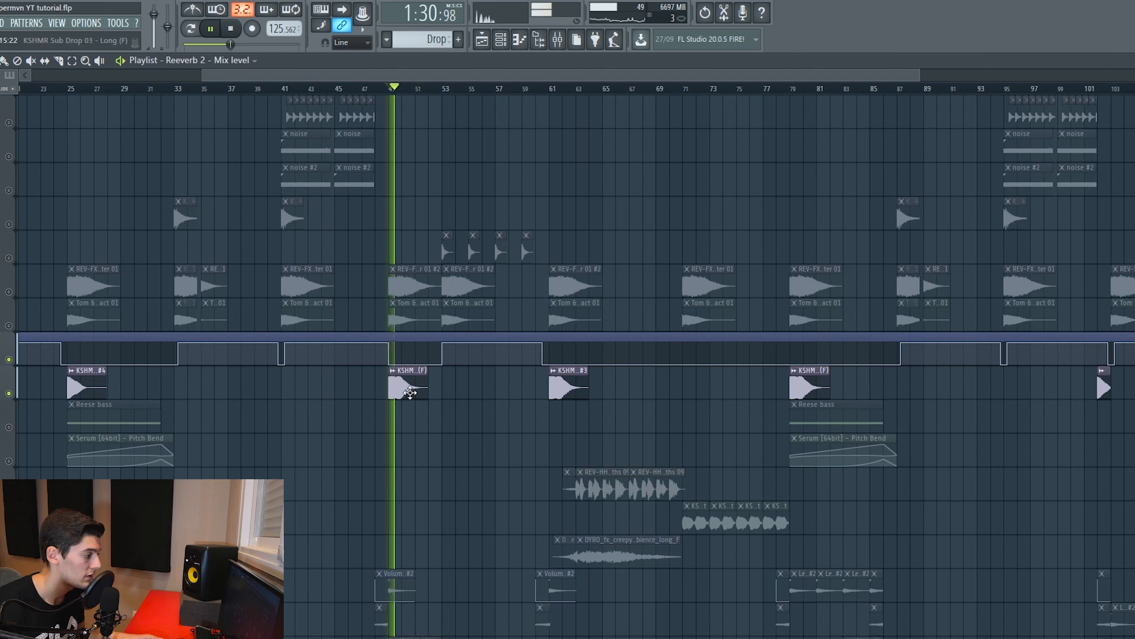
key(space)
Step: Adjust the time-stretching pitch of the KSHMR Sub Drop 03 - Long (F) sample and play it from bar 49
double_click(410, 392)
drag(204, 248, 203, 244)
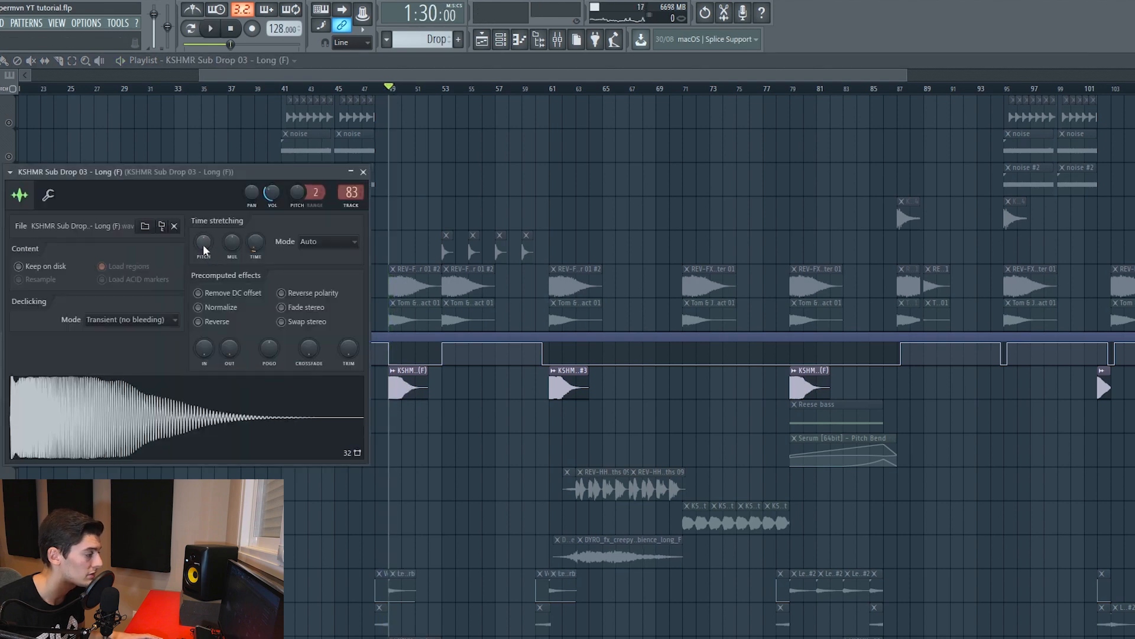
key(space)
click(363, 172)
key(space)
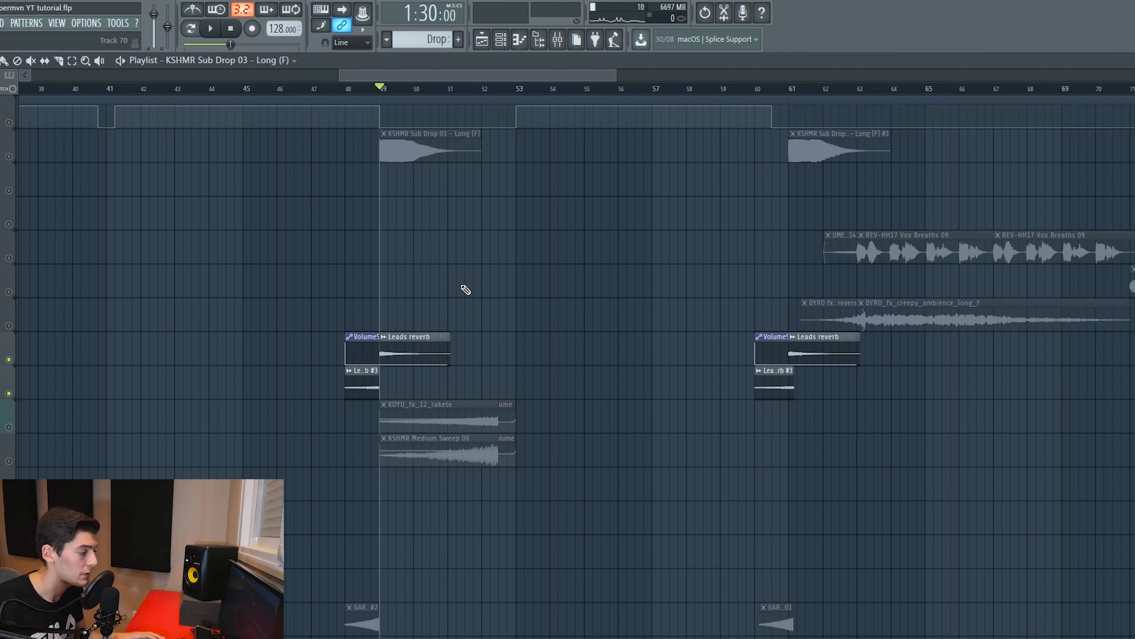
Step: Audition the Leads reverb from bar 49, mute its tracks, and enable the KOYU_fx_12_rakete and KSHMR Medium Sweep 06 tracks for playback
key(space)
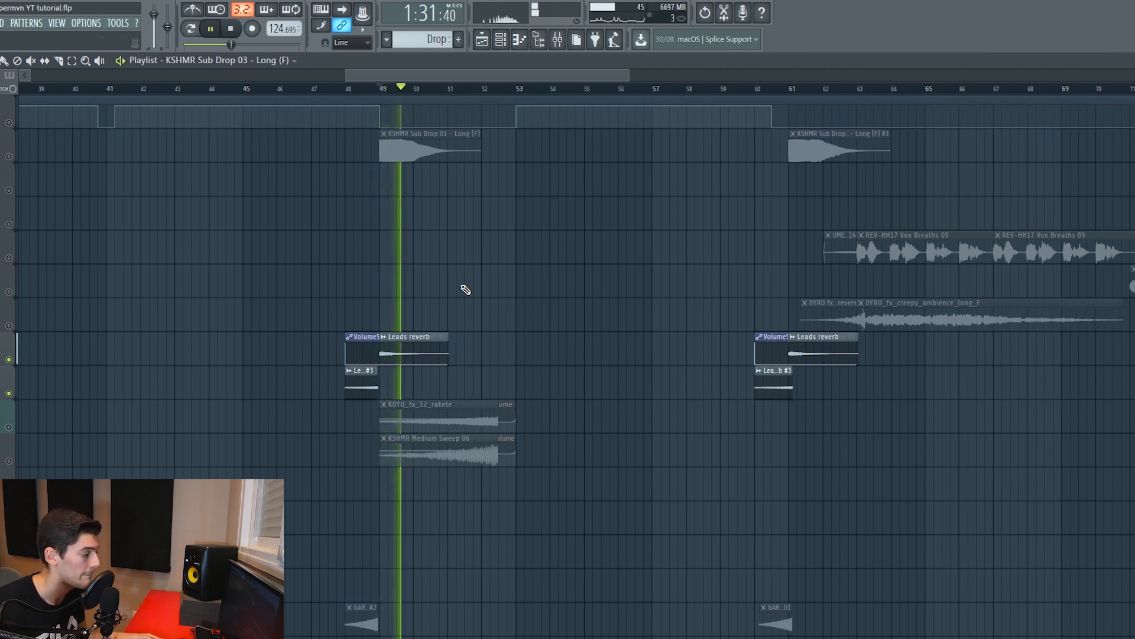
key(space)
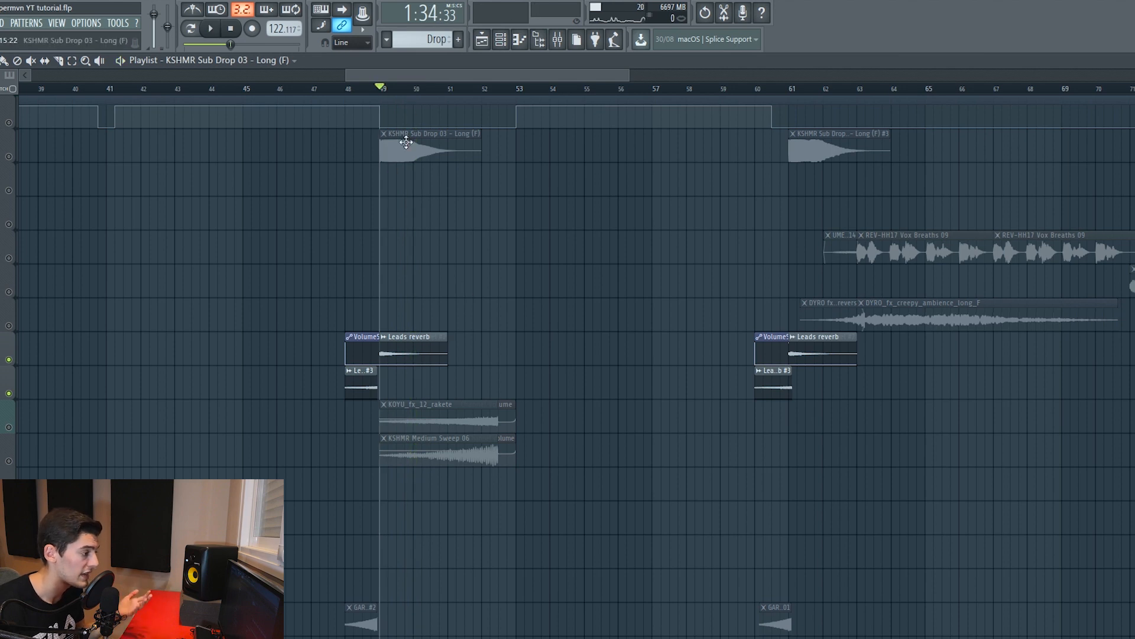
click(9, 428)
click(8, 461)
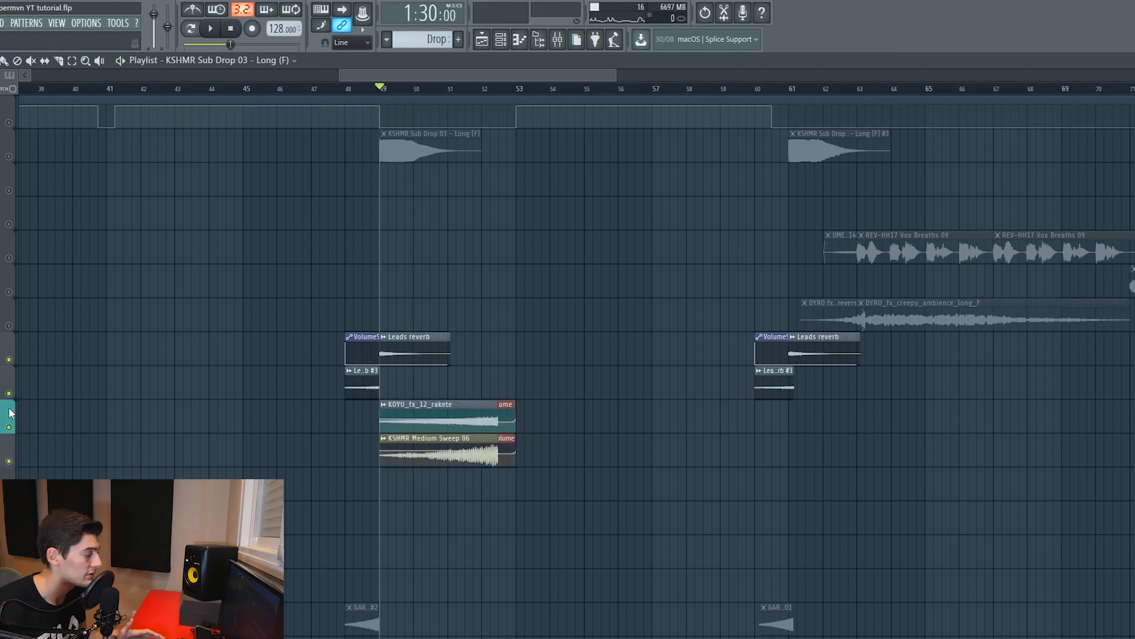
click(9, 393)
click(9, 360)
key(space)
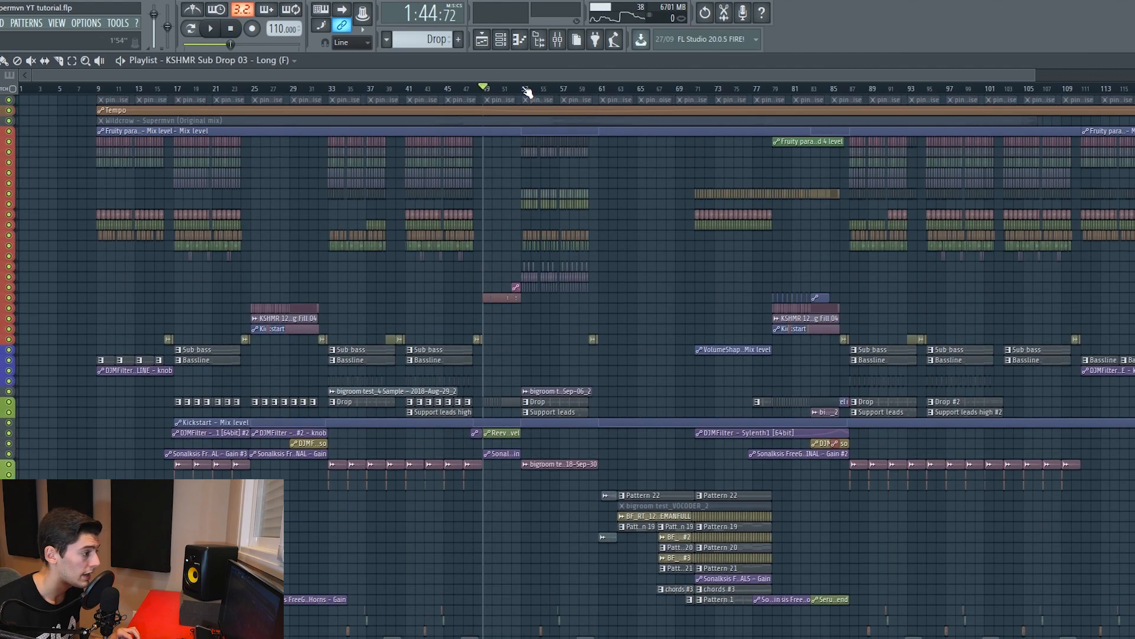
Step: Open Edison on the Master mixer channel, play the recorded audio in it, and close it
scroll(527, 92, up, 4)
scroll(513, 117, up, 3)
click(563, 42)
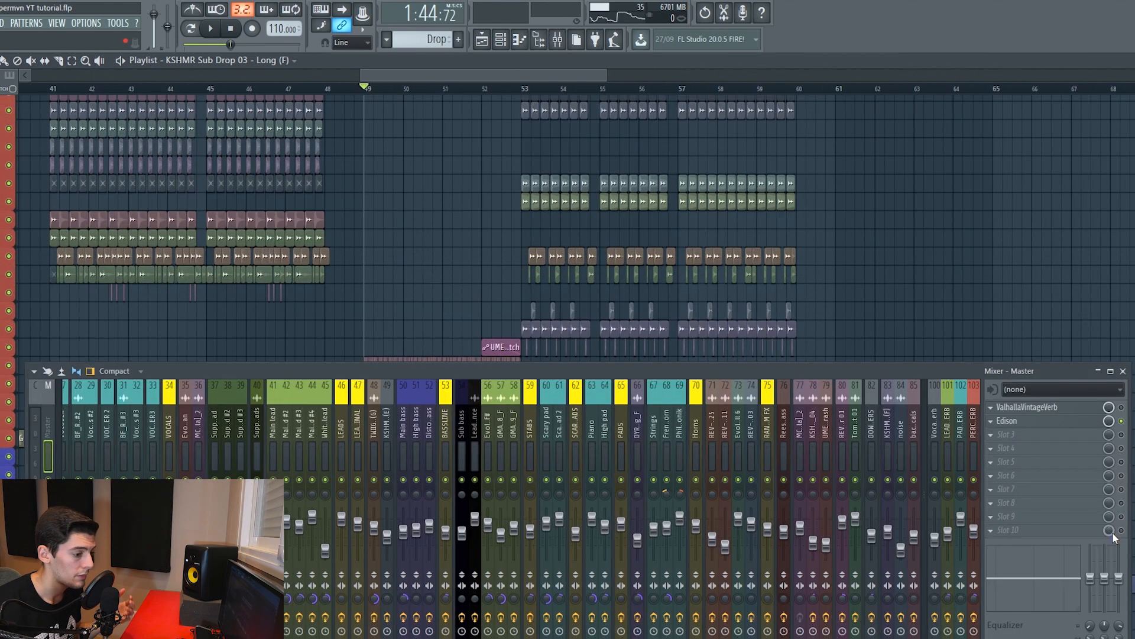
click(1026, 424)
drag(433, 90, 338, 87)
click(297, 108)
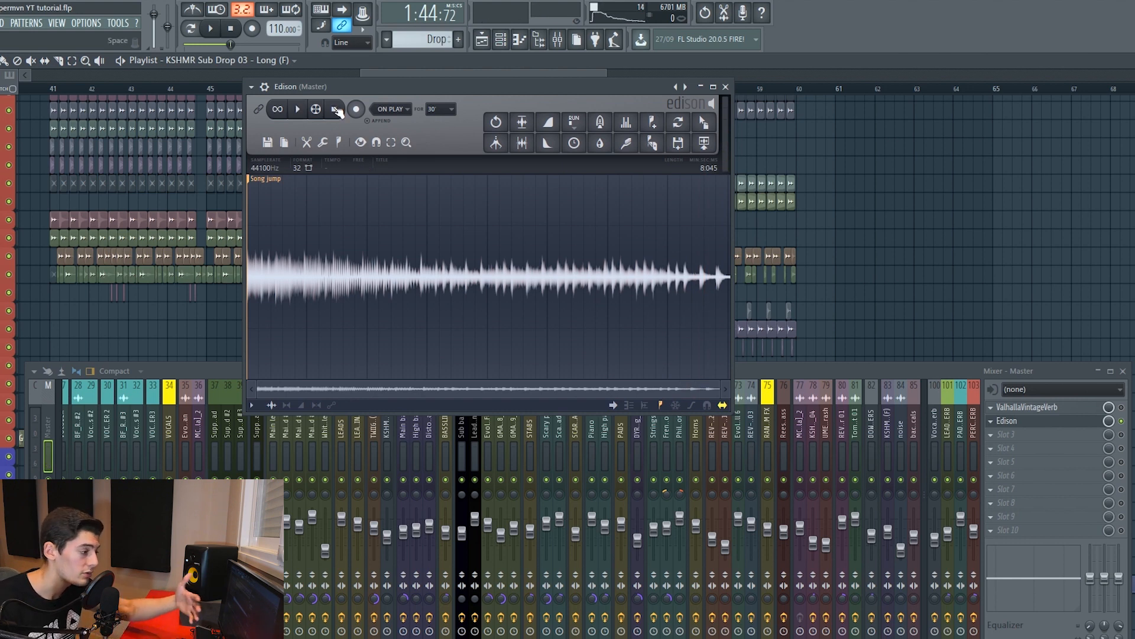
click(726, 86)
Step: Place the playback position at bar 53, close the mixer, and solo the kick track group
click(537, 90)
scroll(497, 211, down, 5)
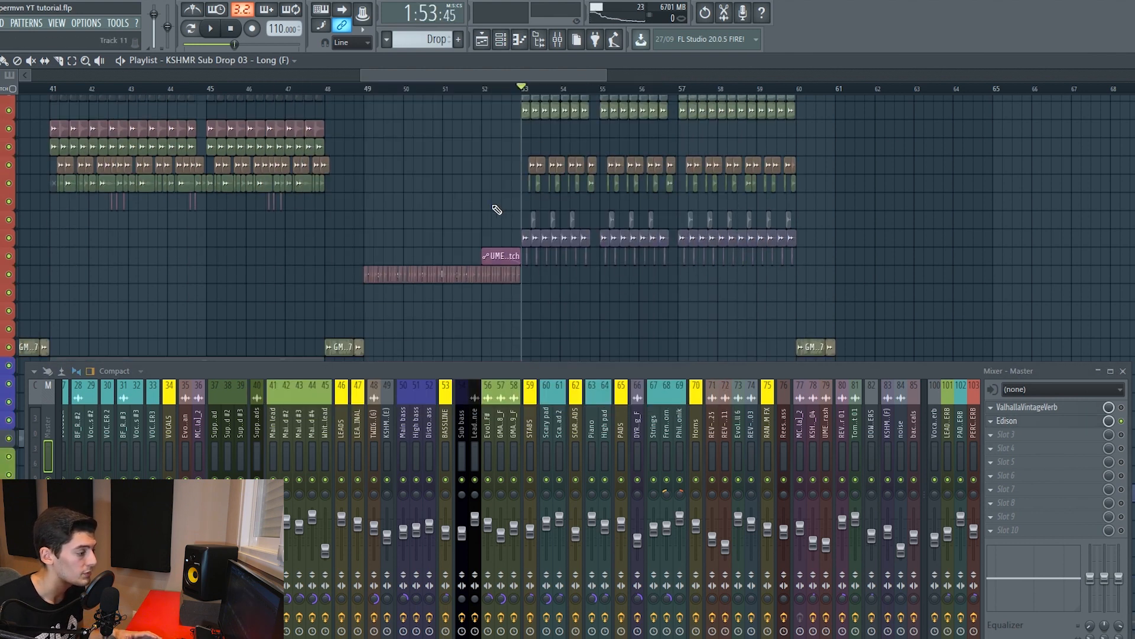
click(1123, 371)
scroll(598, 250, up, 3)
scroll(530, 281, up, 7)
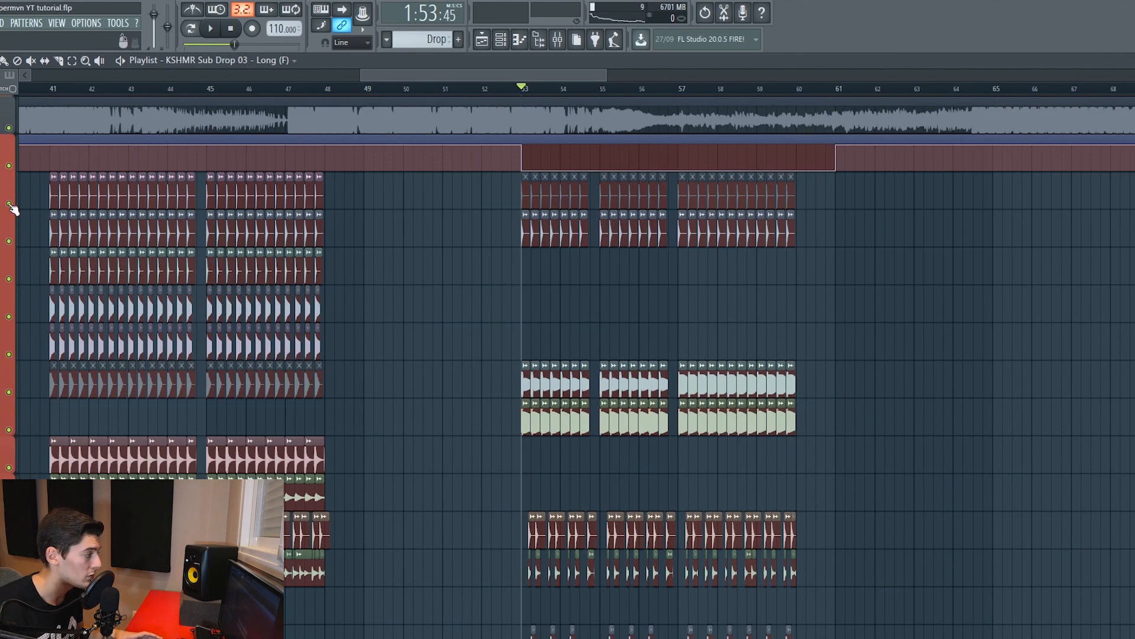
right_click(9, 204)
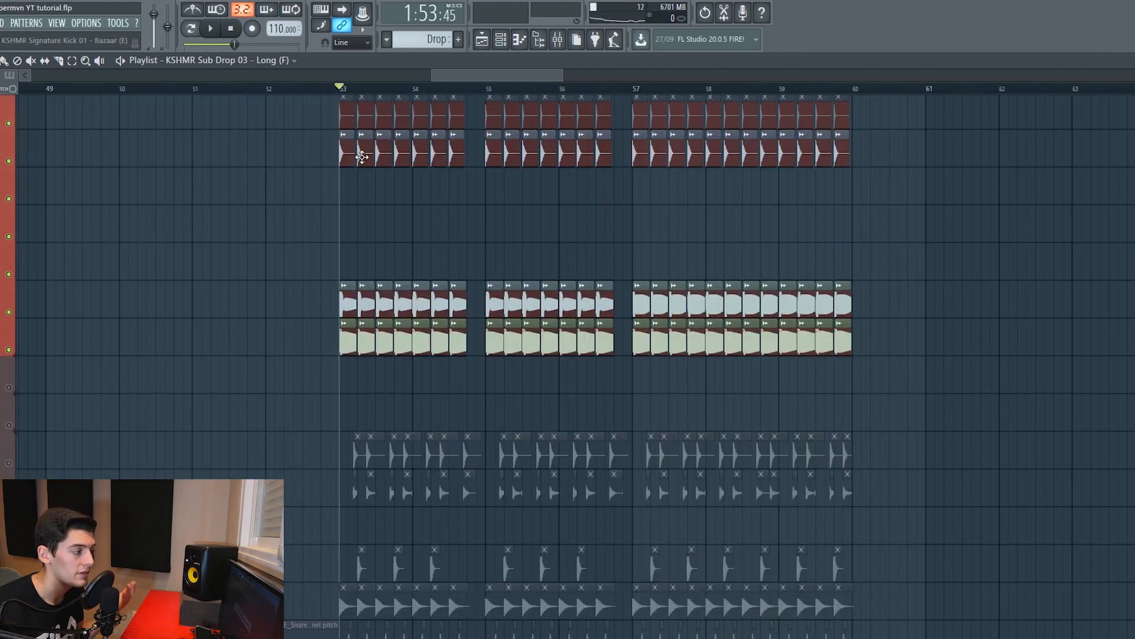
Step: Inspect the sample waveforms of the KSHMR Signature Kick 01 - Bazaar (E) and UME_Kick_06_F kicks in the bar 53 section
double_click(357, 153)
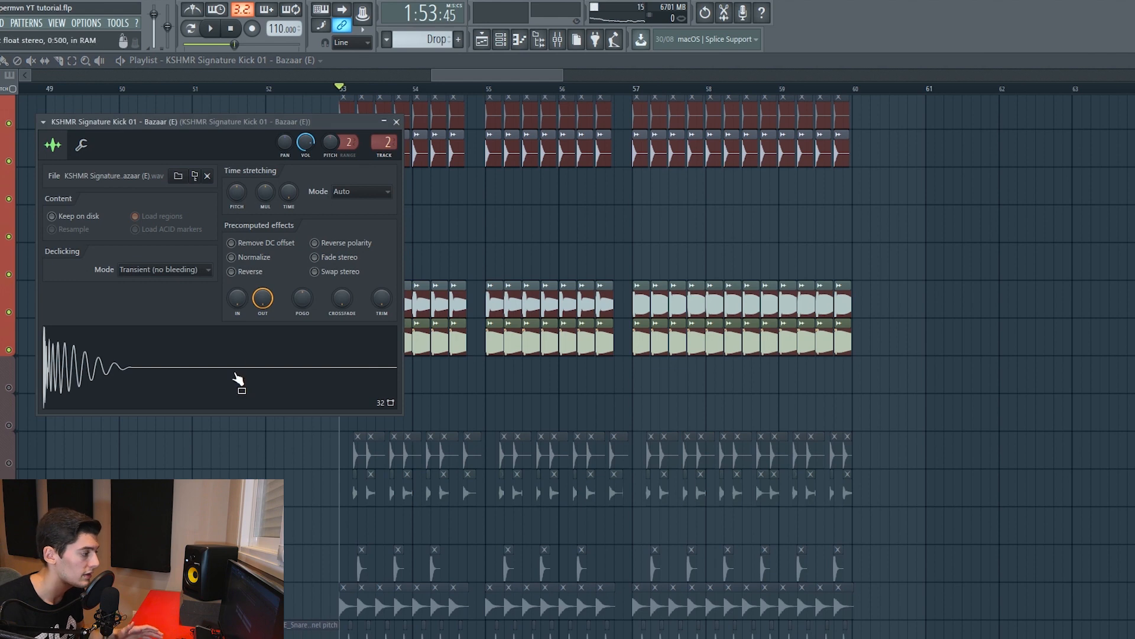
click(396, 122)
scroll(355, 92, up, 4)
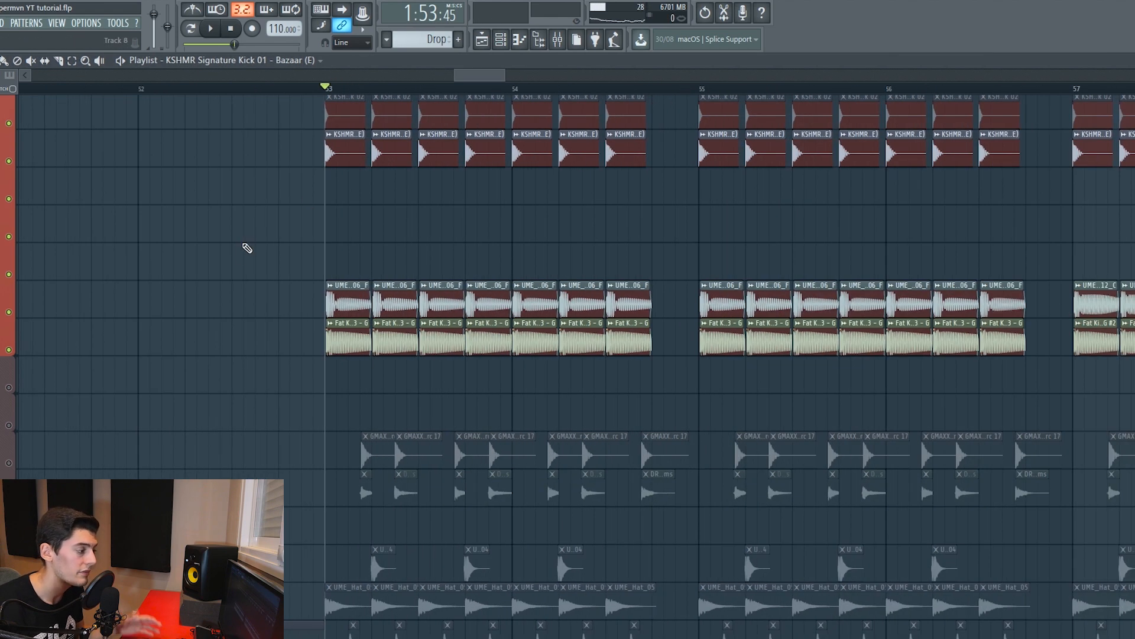
scroll(372, 92, up, 3)
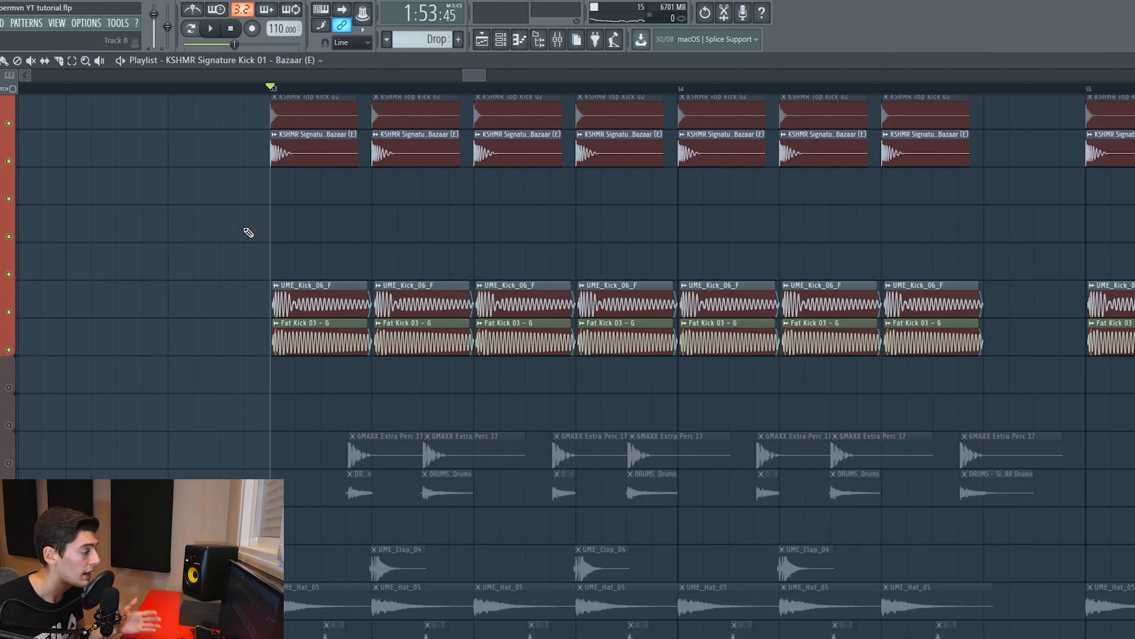
double_click(299, 300)
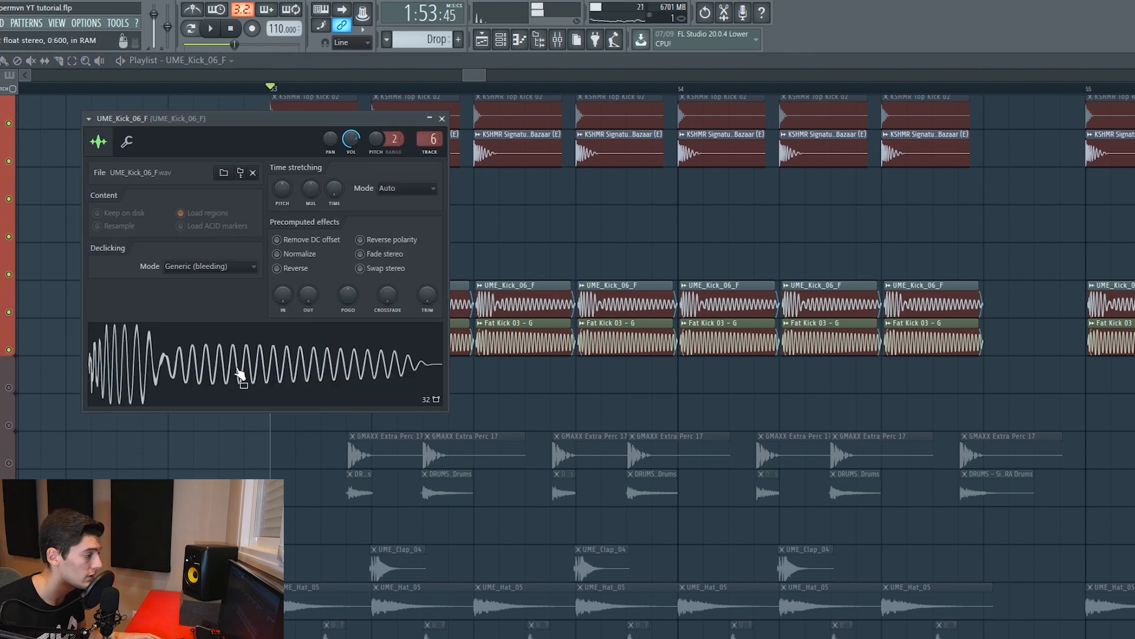
Step: Close the UME_Kick_06_F sample, then open the Fat Kick 03 - G sample, audition it and close it
click(443, 119)
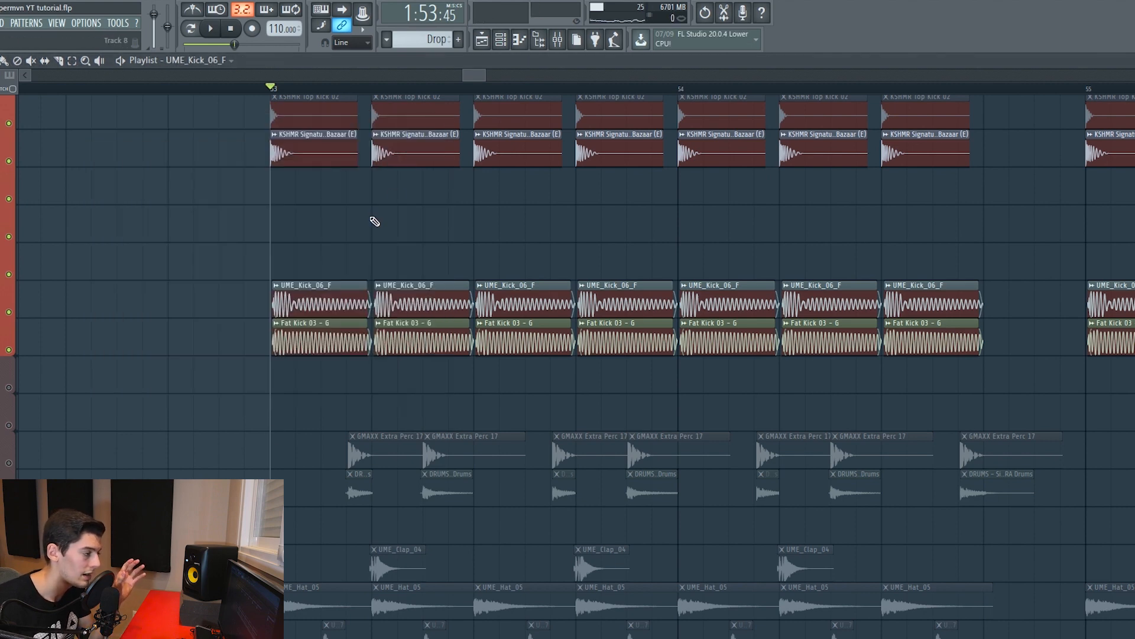
double_click(329, 341)
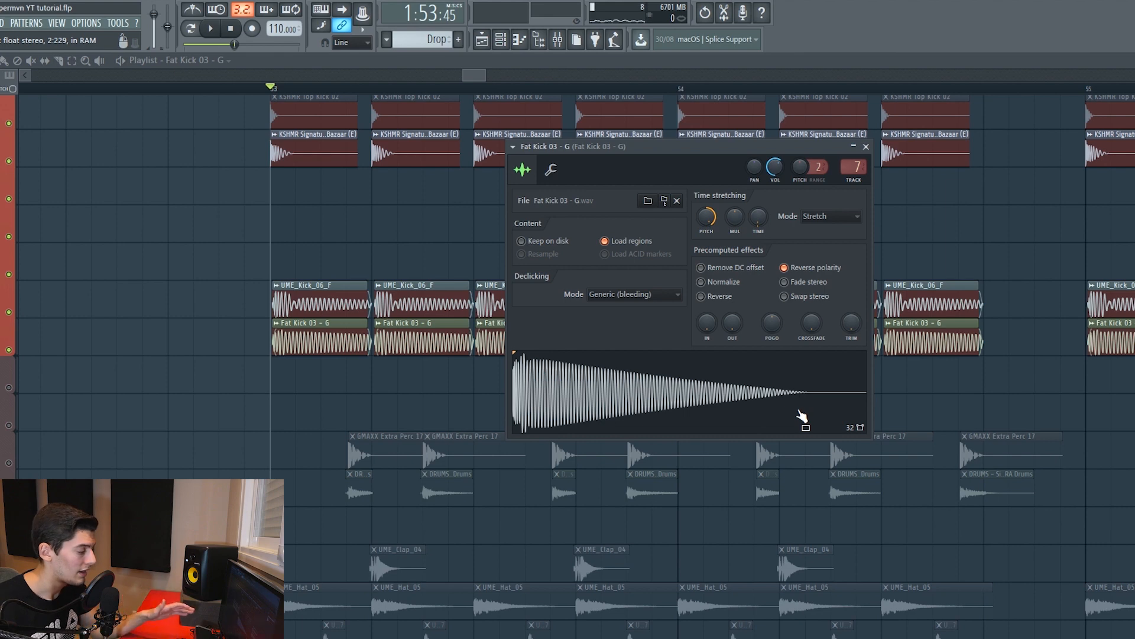
click(646, 393)
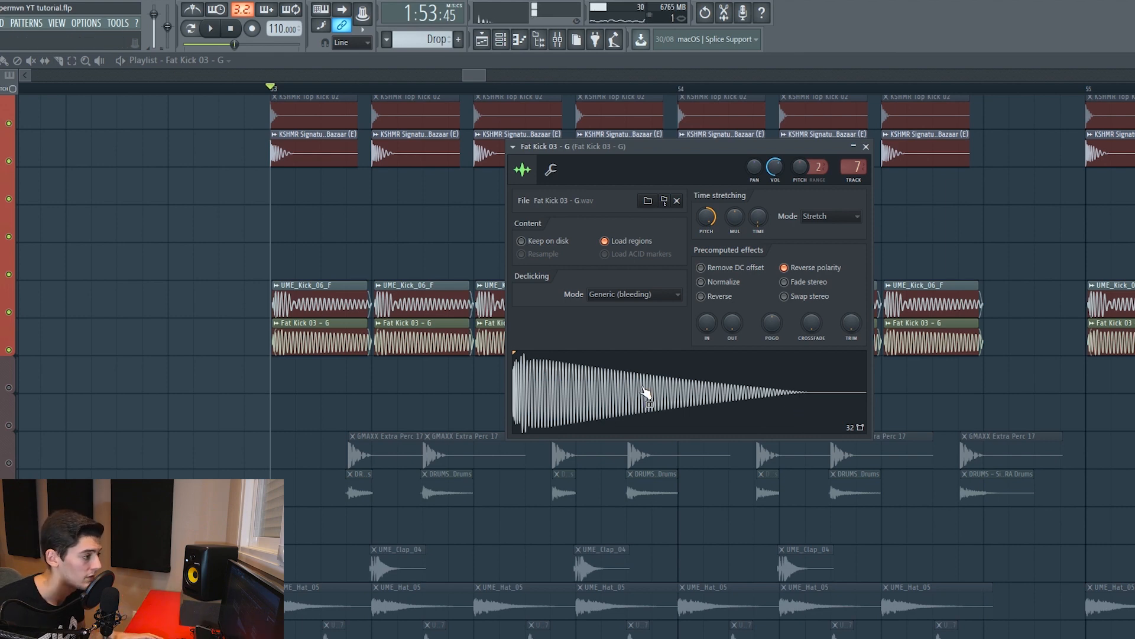
click(866, 146)
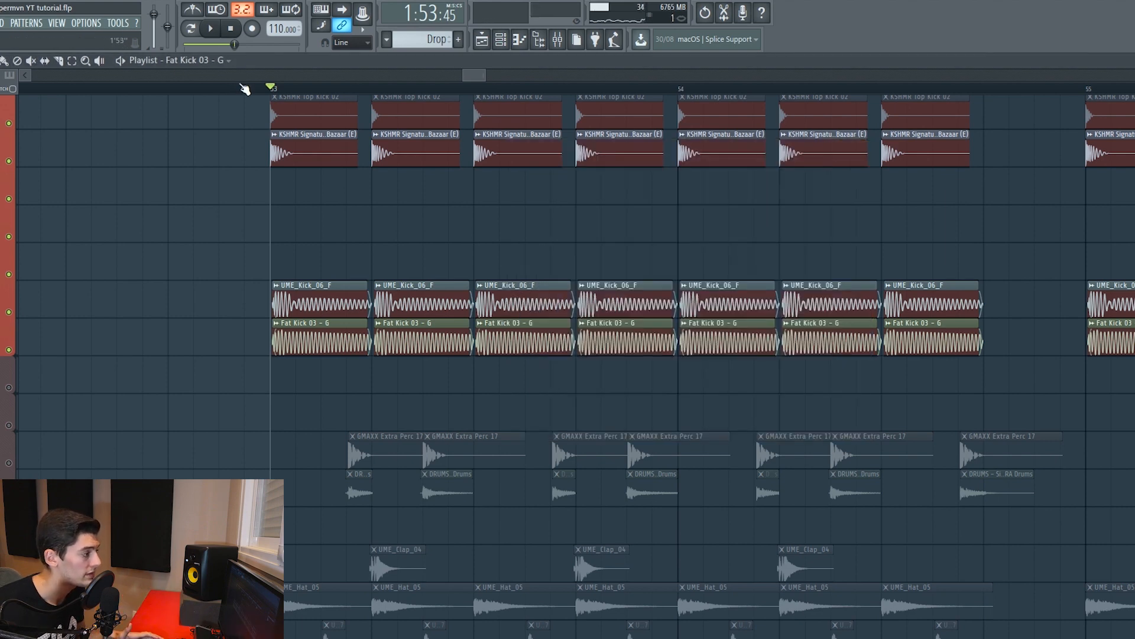
Step: Audition the kick layers from bar 53 and from the changed kick section at bar 57
scroll(244, 89, down, 3)
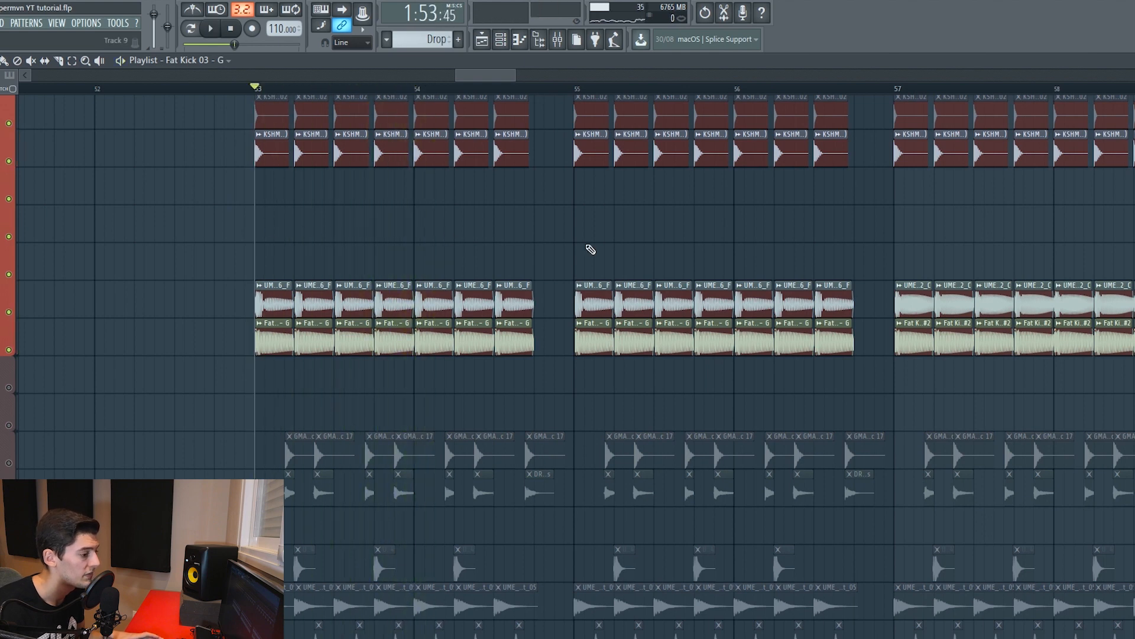
key(space)
scroll(547, 222, right, 3)
click(503, 88)
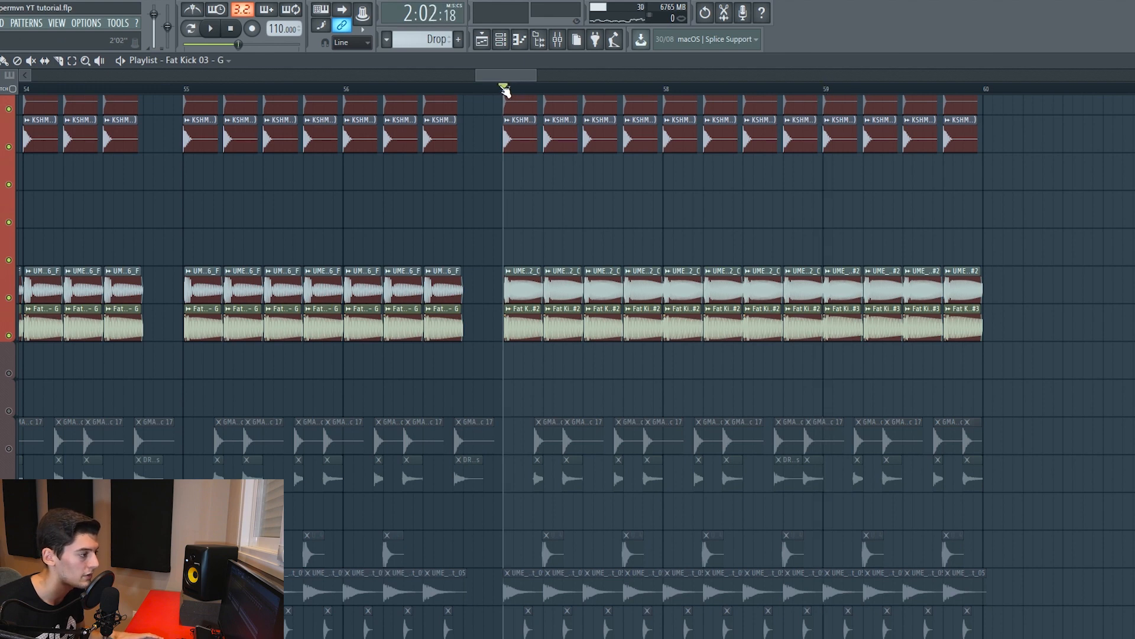
key(space)
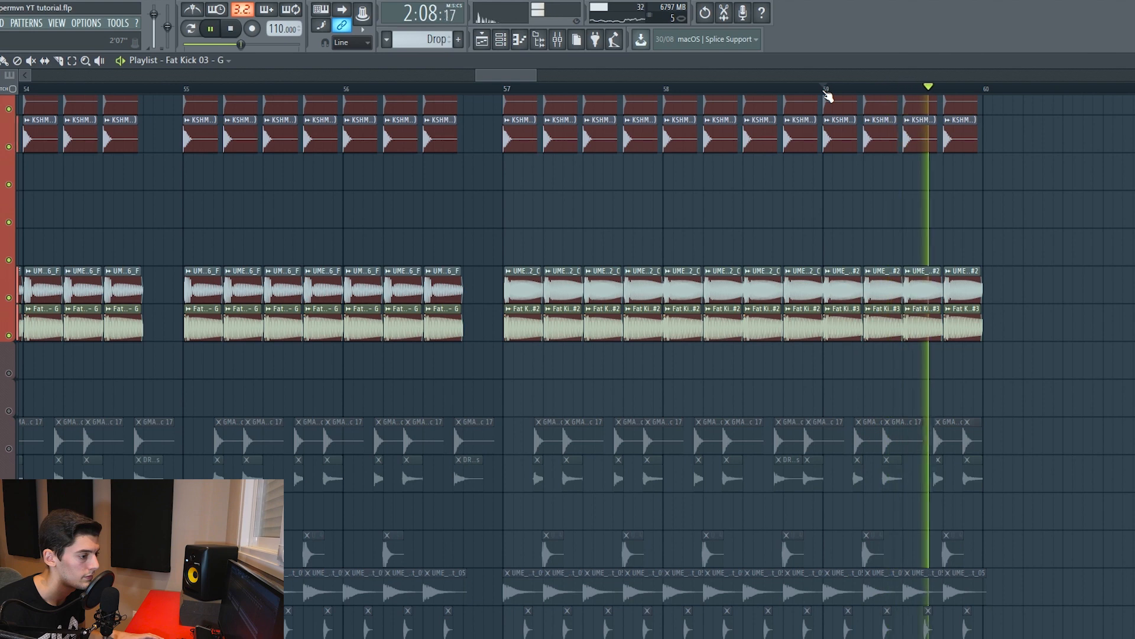
key(space)
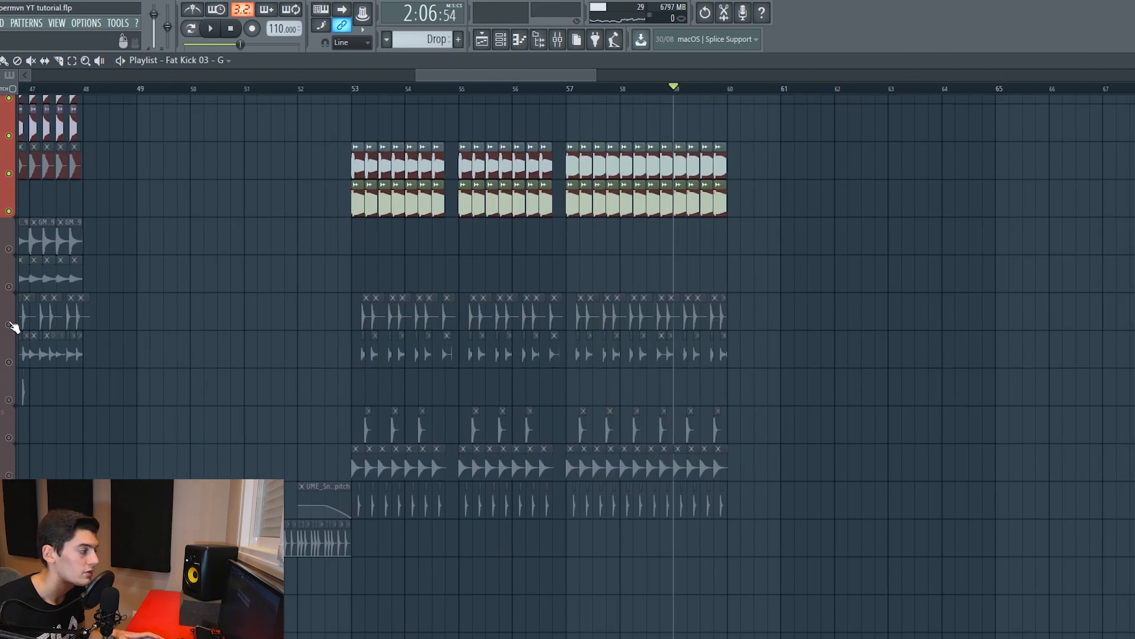
Step: Enable the percussion track group with GMAXX Extra Perc 17 and audition it with the kicks from bar 53
click(9, 324)
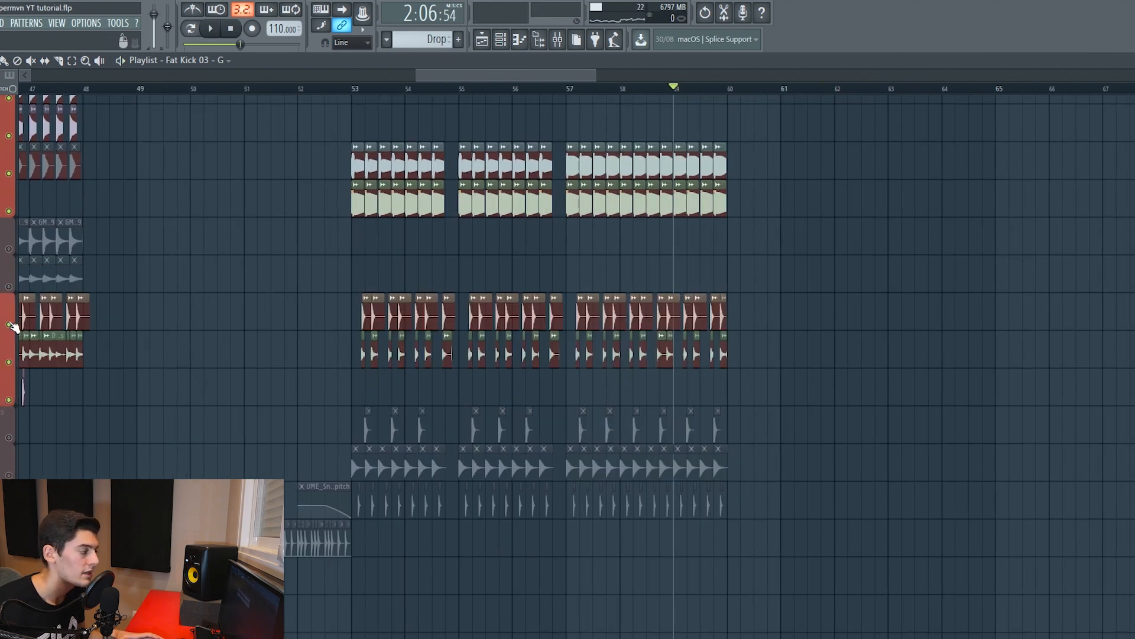
click(352, 87)
key(space)
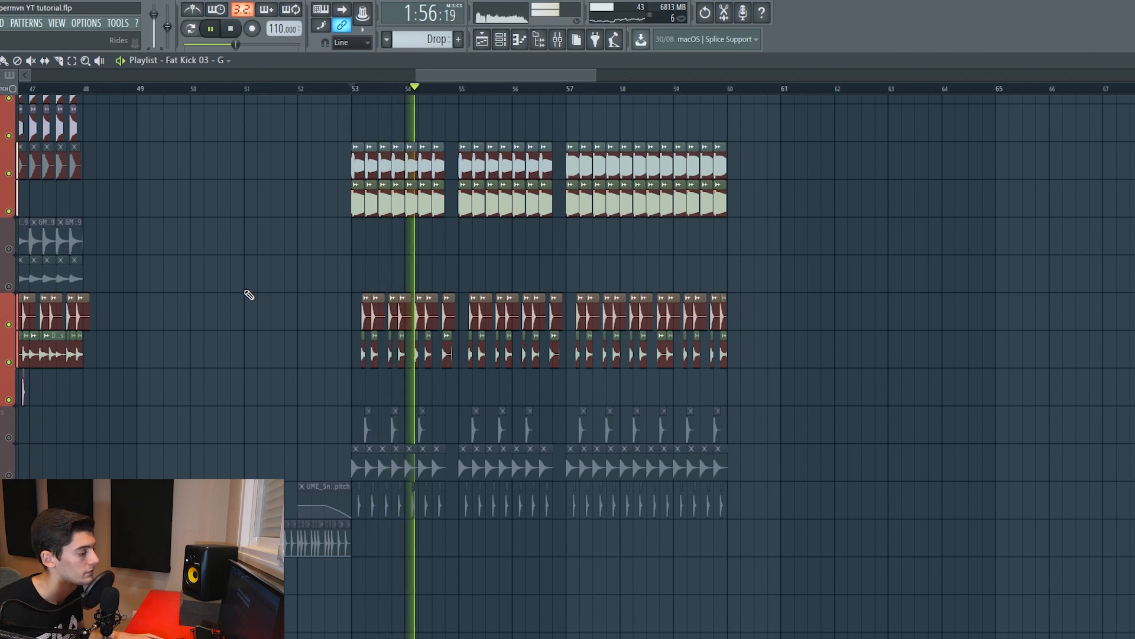
key(space)
Step: Enable the UME_Hat_05 track and audition it with the kicks and percussion from bar 53
click(10, 474)
scroll(228, 380, down, 3)
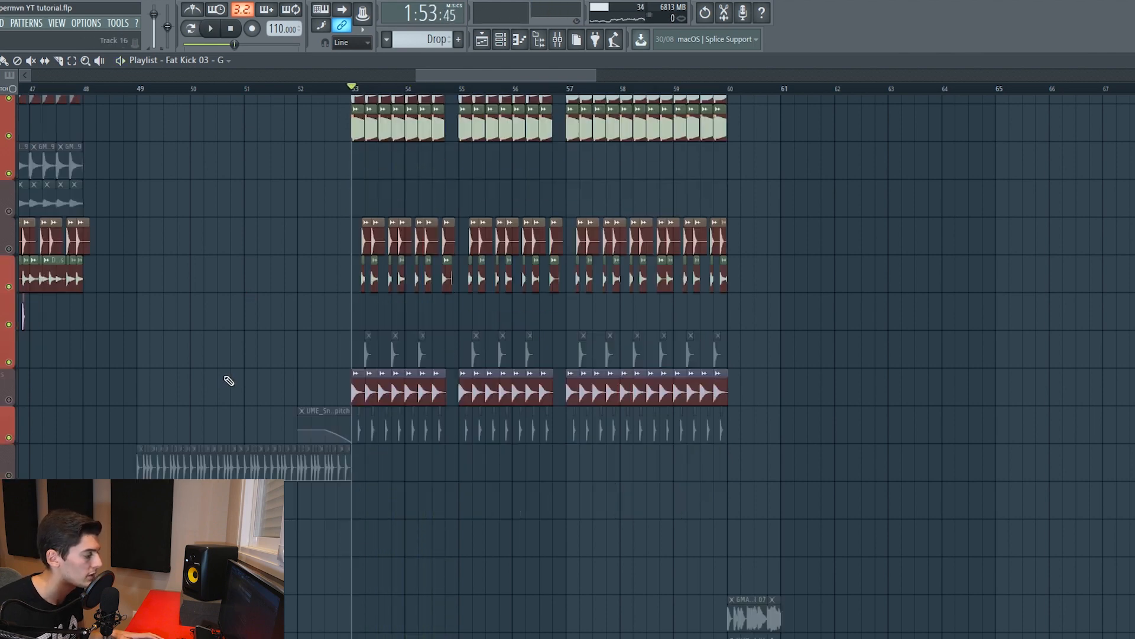
key(space)
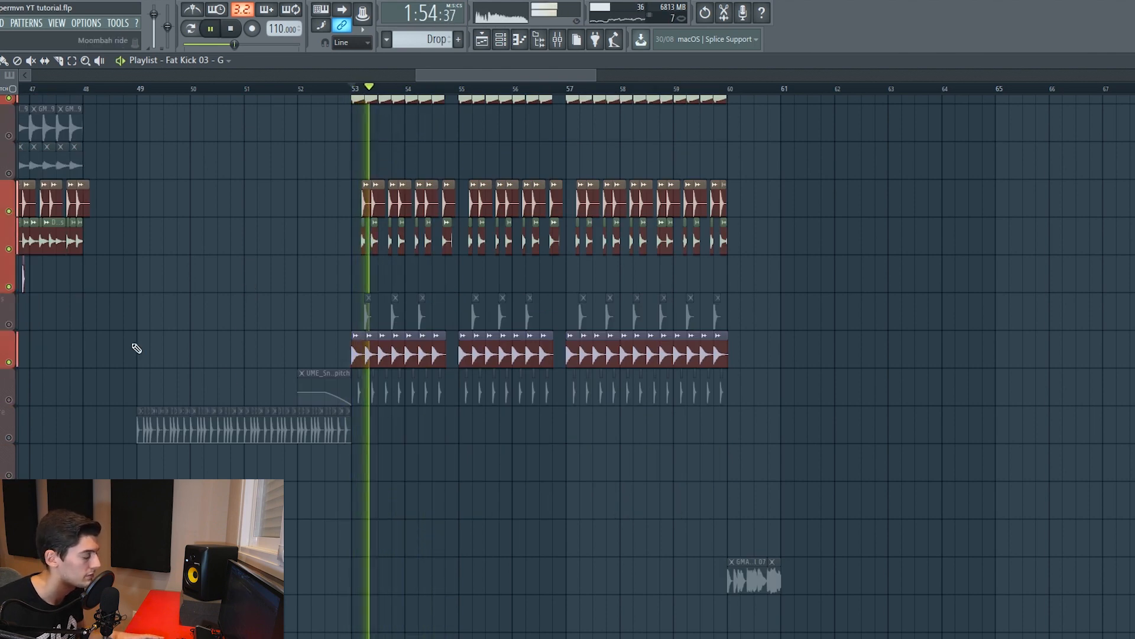
key(space)
Step: Enable the short-hit track below the hats and then the UME_Clap_04 track, auditioning each addition from bar 53
click(8, 400)
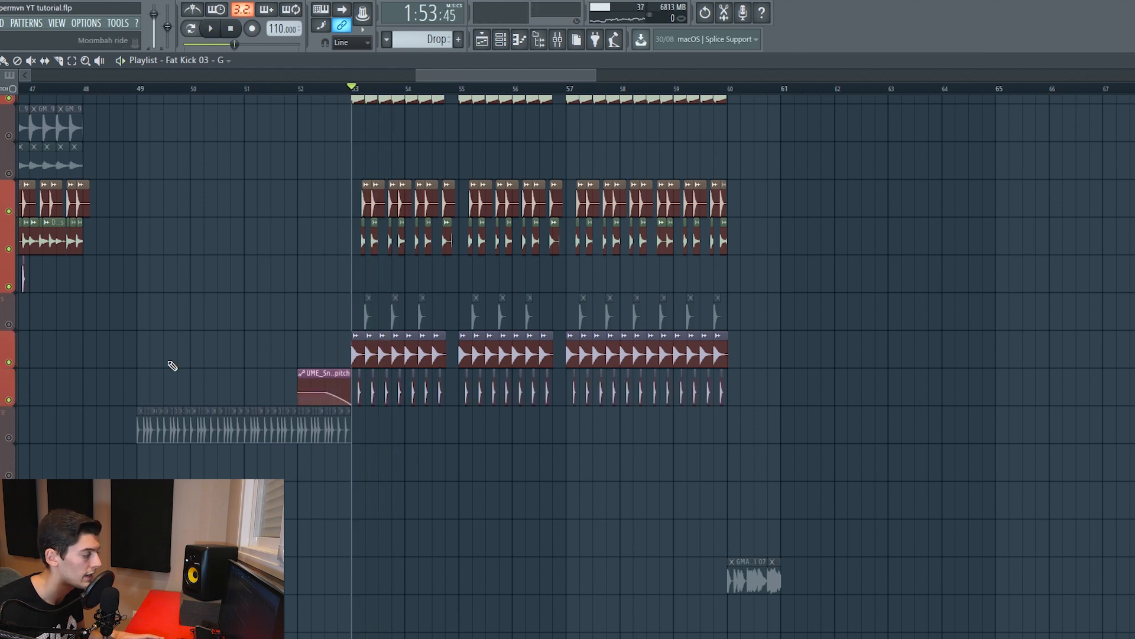
key(space)
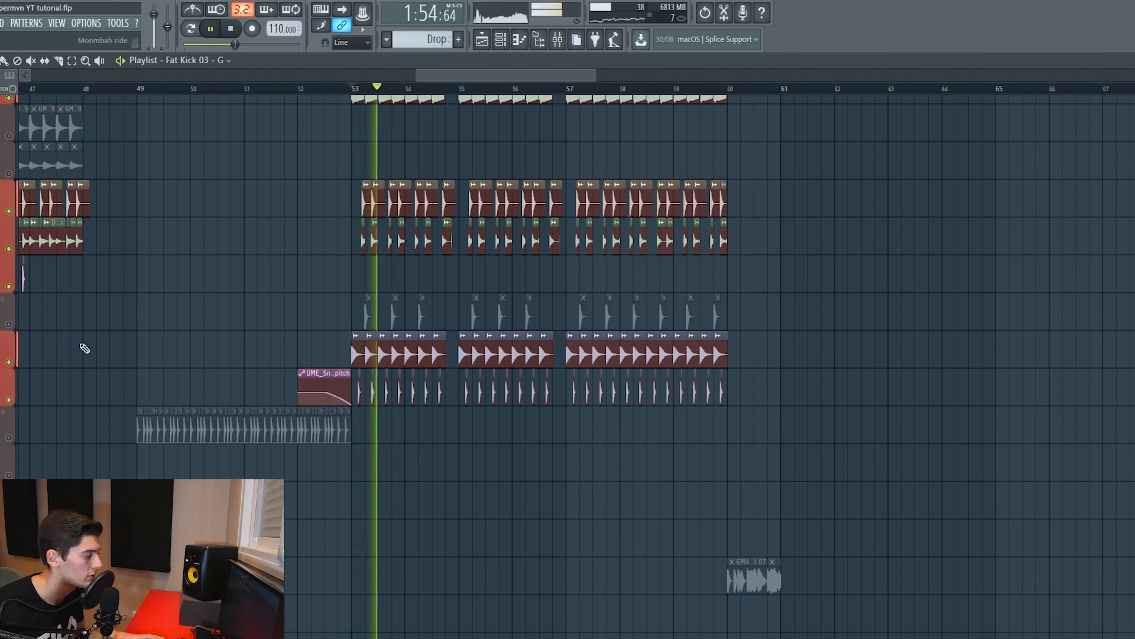
key(space)
click(8, 324)
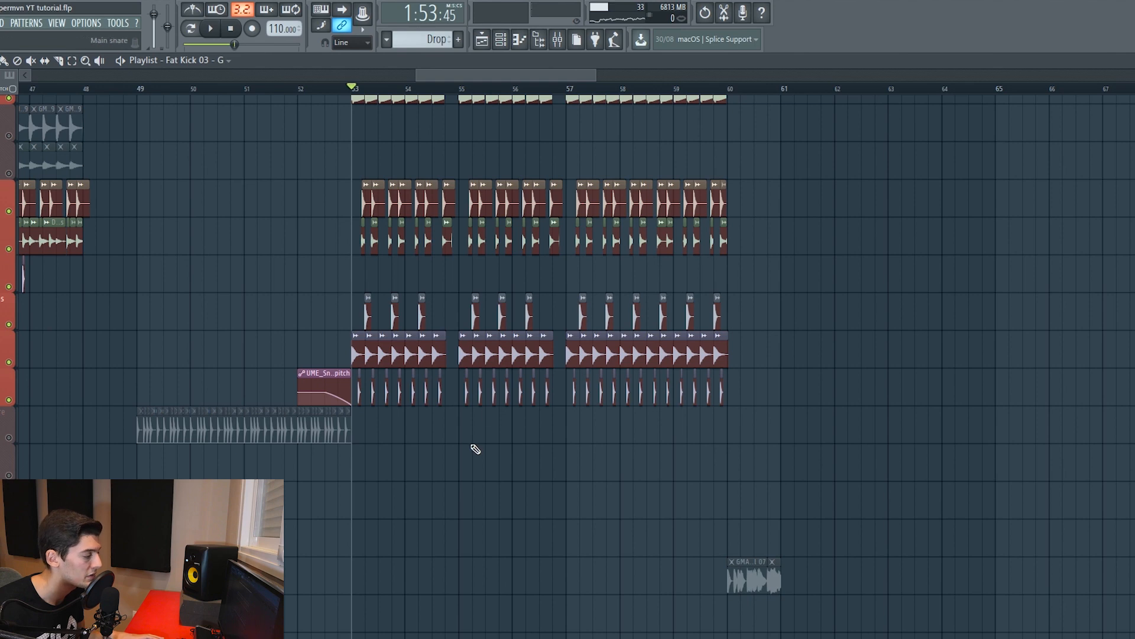
key(space)
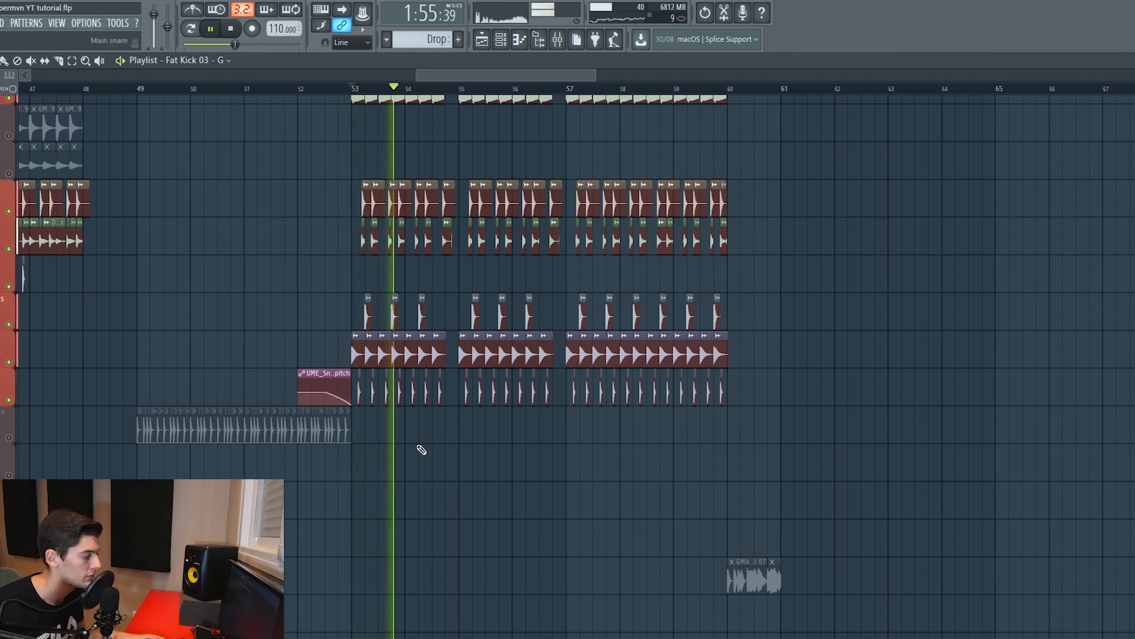
key(space)
Step: Enable the UME_Crash track and audition the crashes from bar 53 and just before bar 55
scroll(414, 449, down, 10)
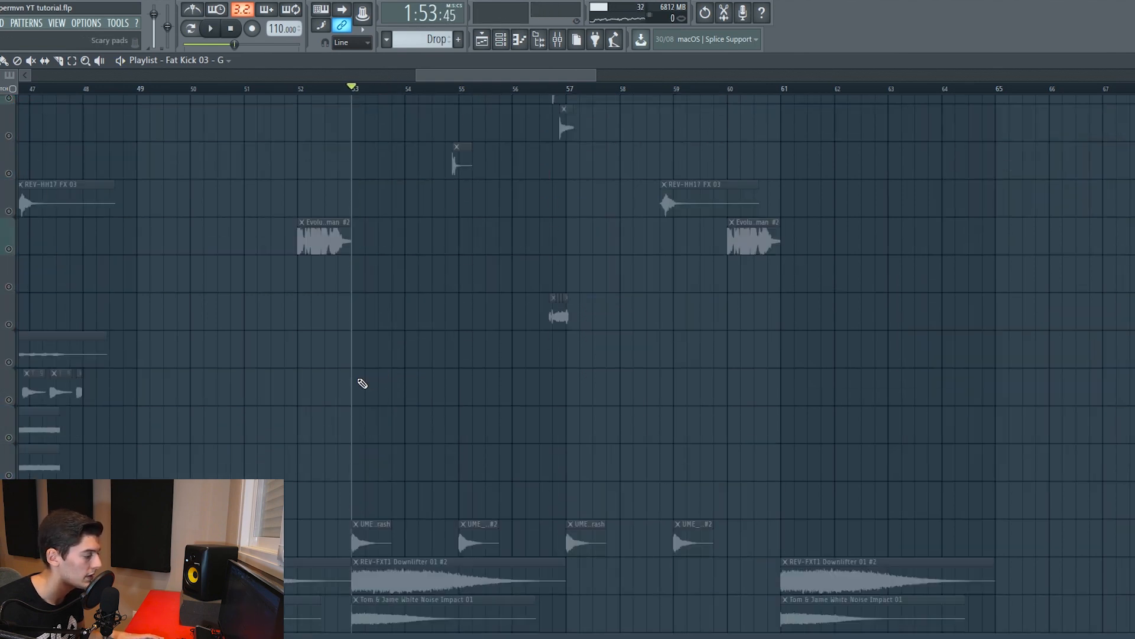
scroll(362, 383, down, 5)
click(9, 363)
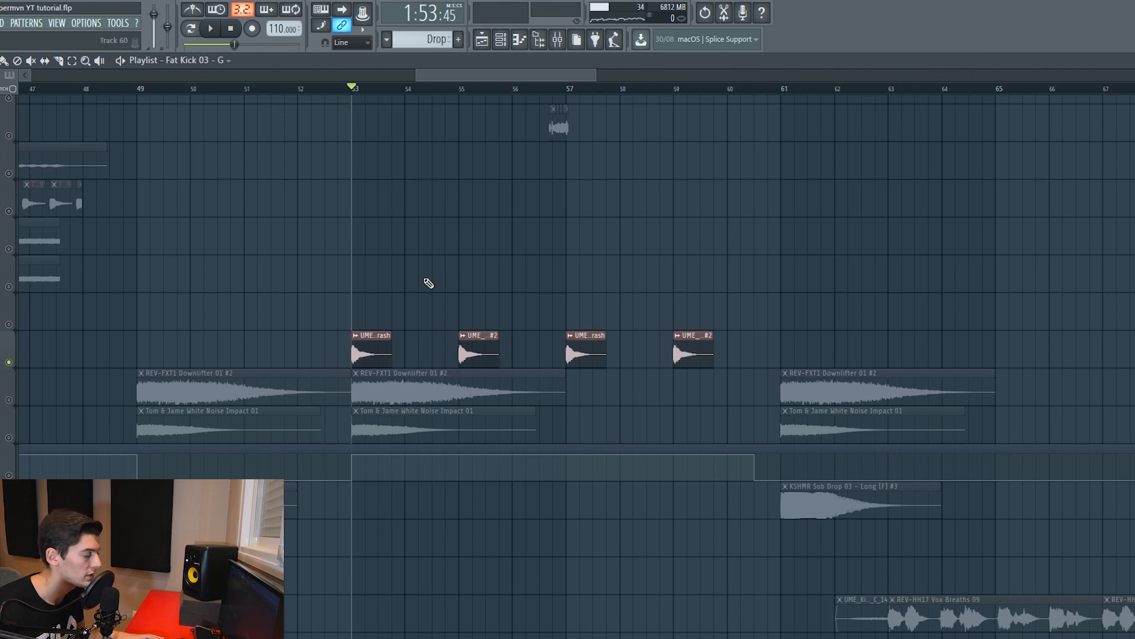
key(space)
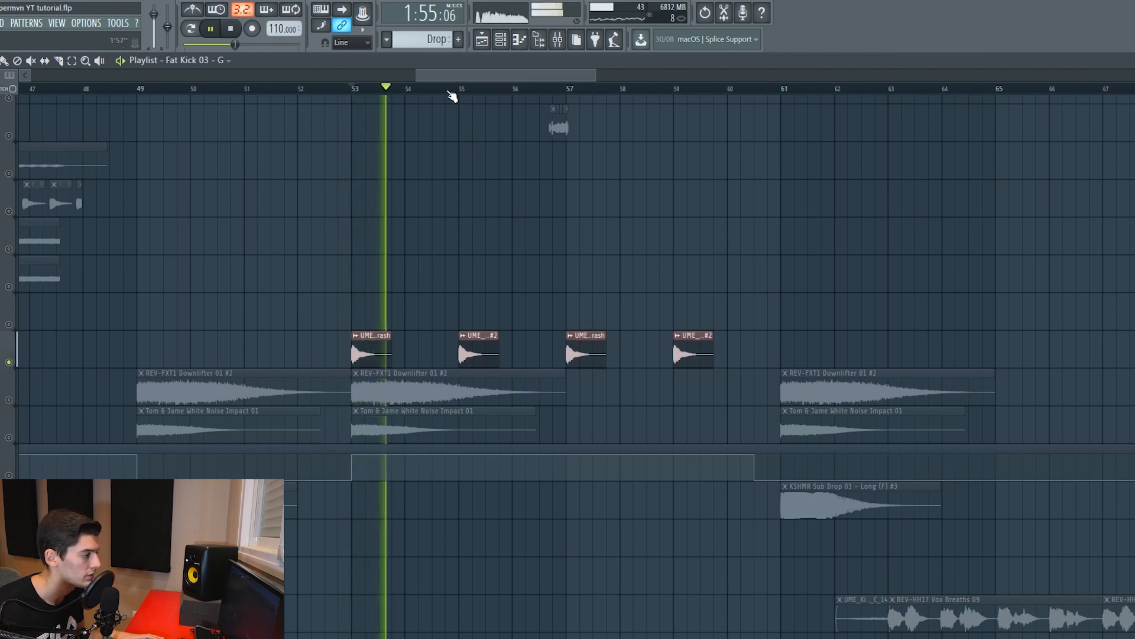
click(444, 89)
key(space)
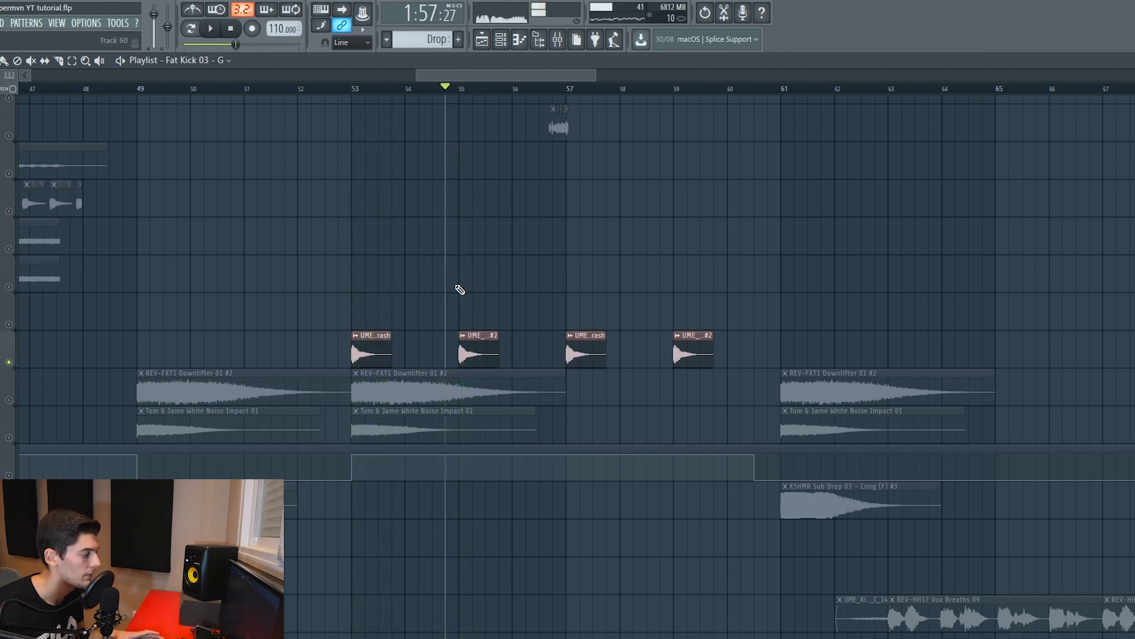
Step: Enable the four fill and effect tracks around bars 55 to 59, including REV-HH17 FX 03, and audition them from mid-bar 56 and mid-bar 58
scroll(467, 296, up, 6)
scroll(495, 420, down, 5)
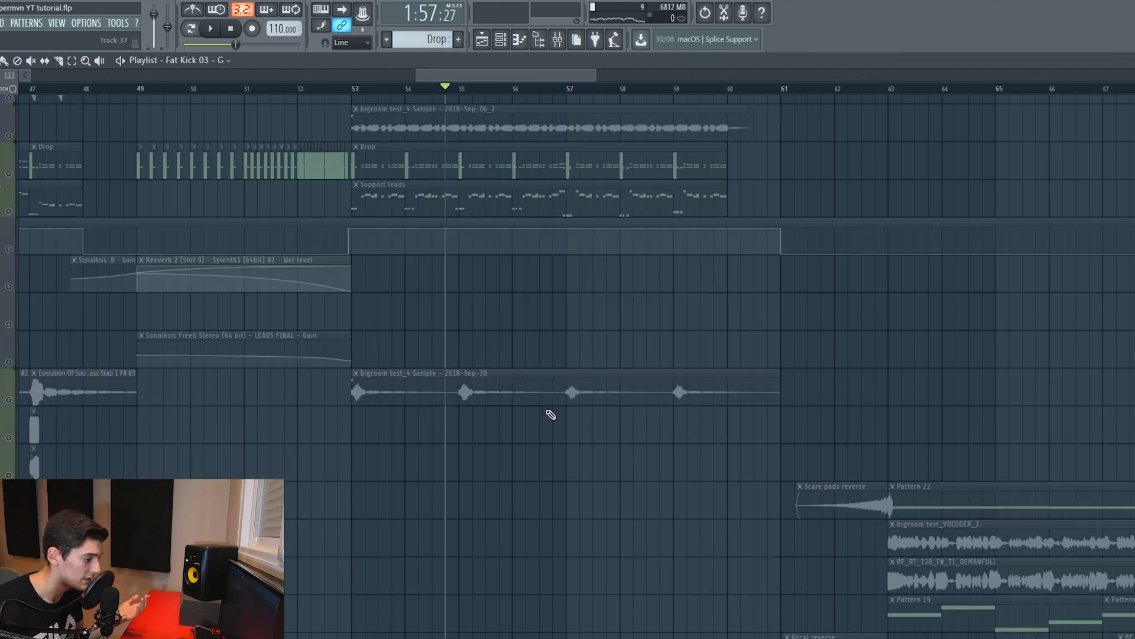
scroll(550, 413, down, 15)
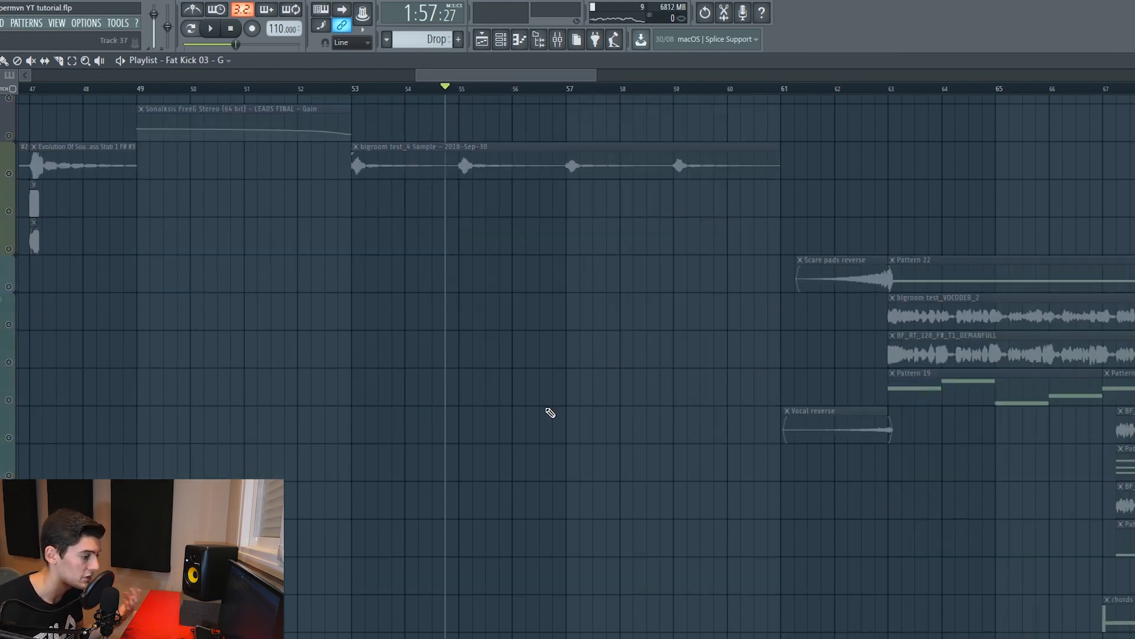
click(12, 286)
scroll(473, 296, down, 3)
scroll(461, 237, up, 4)
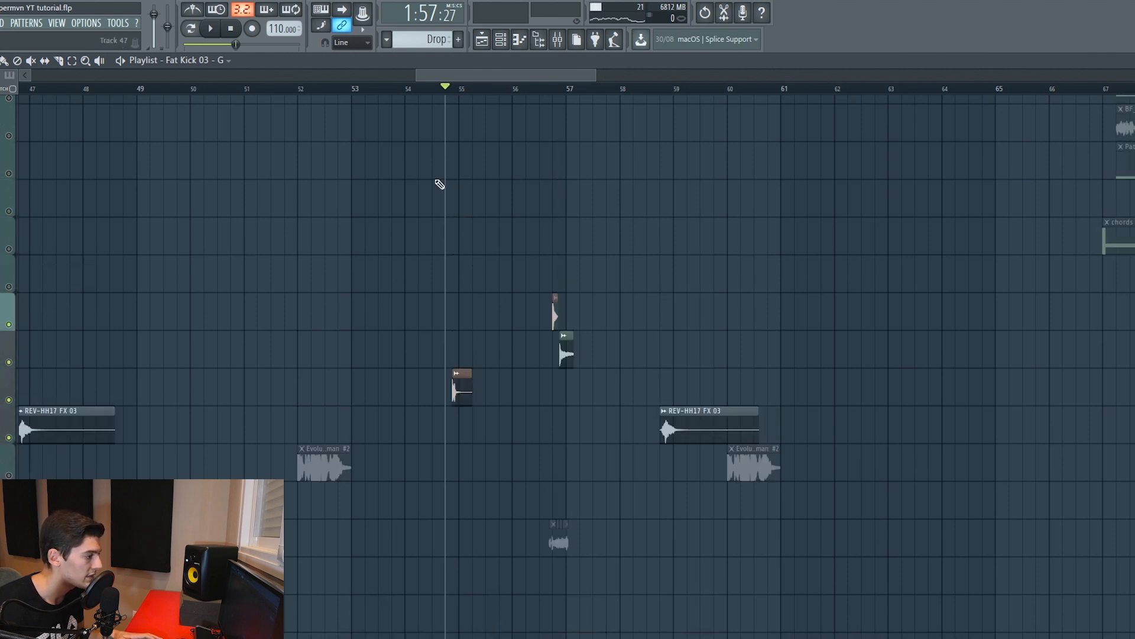
click(538, 91)
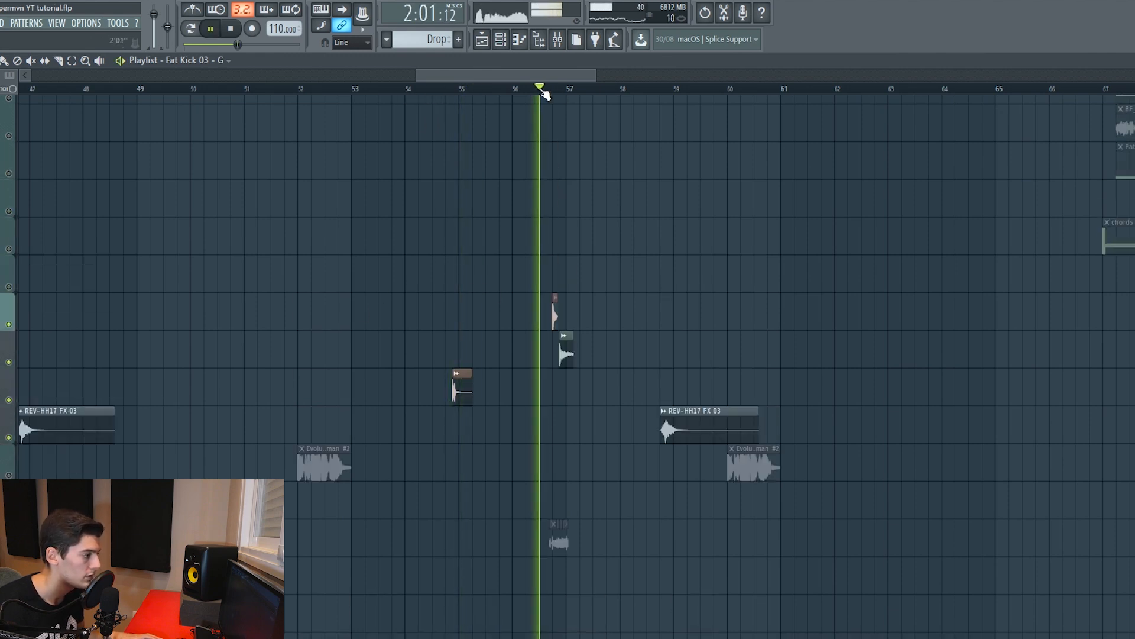
click(650, 88)
key(space)
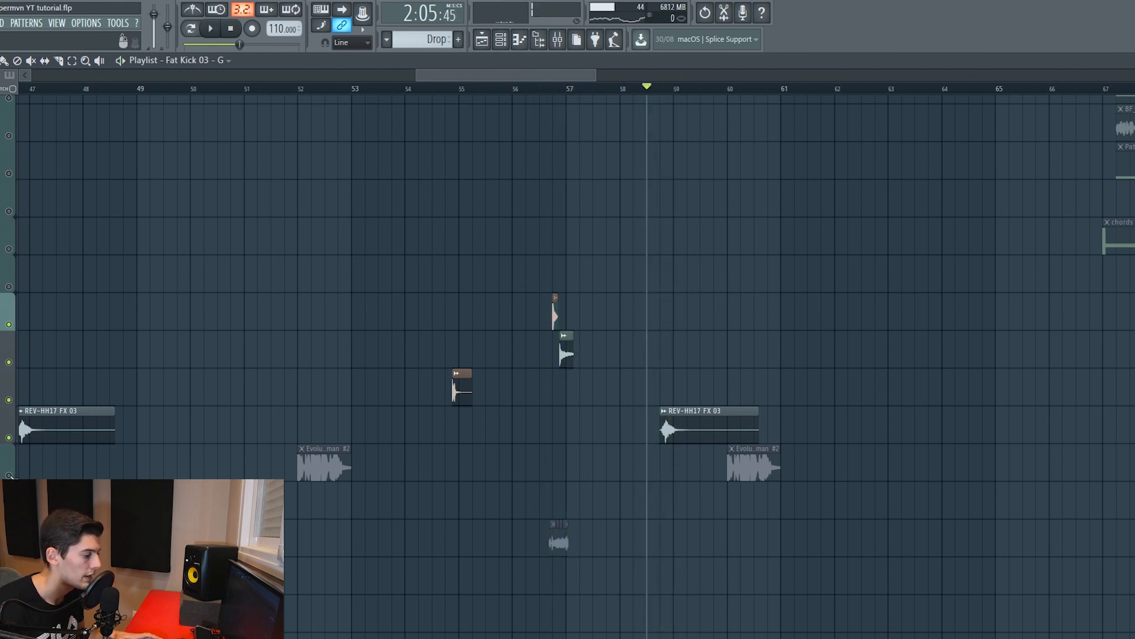
Step: Enable the track holding the Evolution superman #2 clip and audition it from bar 60
click(734, 91)
key(space)
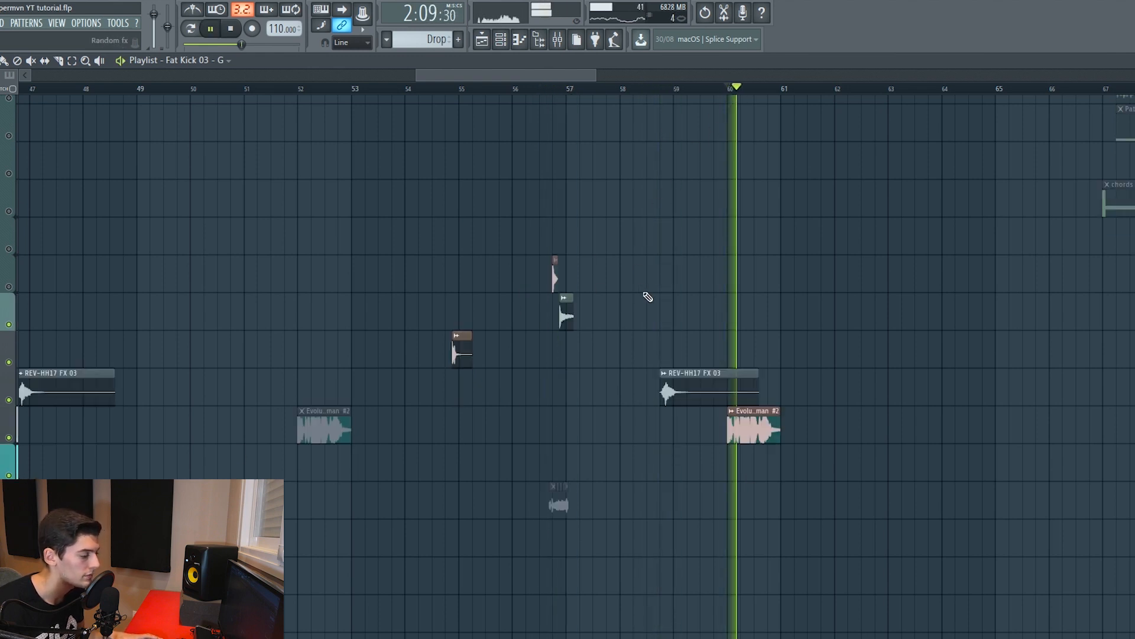
scroll(504, 355, down, 5)
key(space)
Step: Enable the chopped MC vocal track and audition the fill leading into bar 57 from mid-bar 56
click(9, 362)
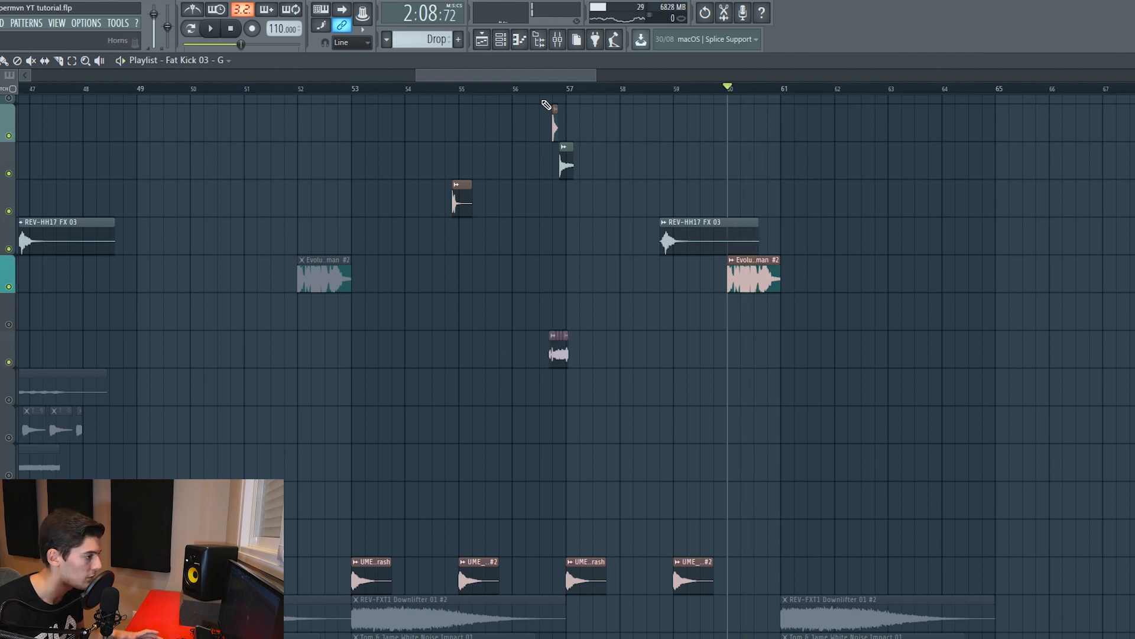
click(544, 89)
key(space)
scroll(557, 89, up, 4)
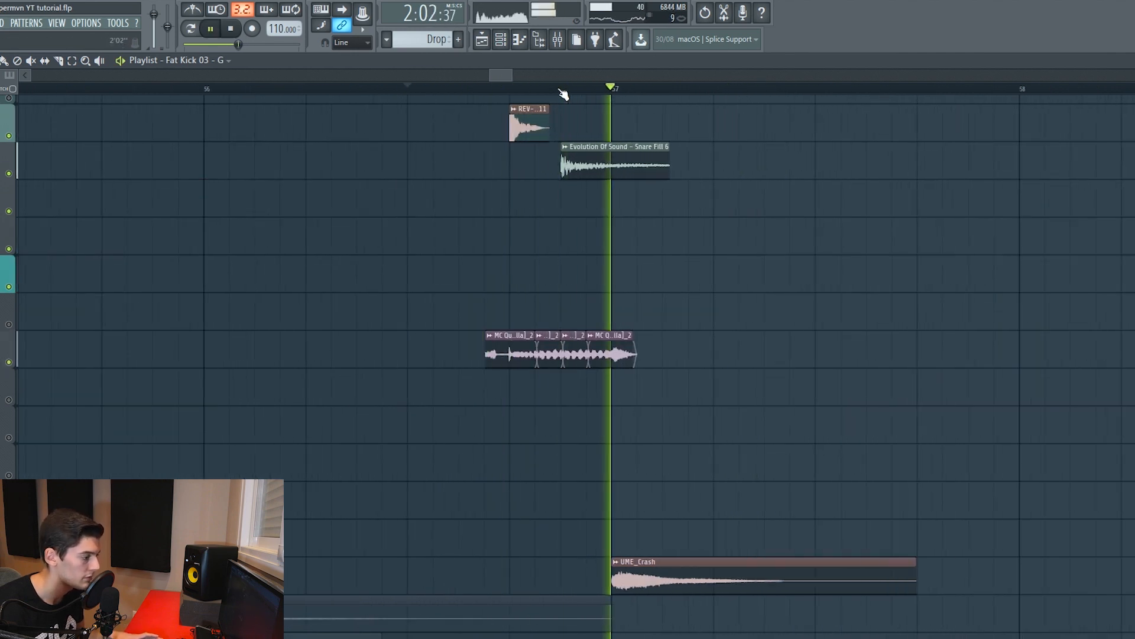
key(space)
Step: Enable the REV-FXT1 Downlifter 01 #2 and Tom & Jame White Noise Impact 01 tracks
scroll(563, 95, up, 3)
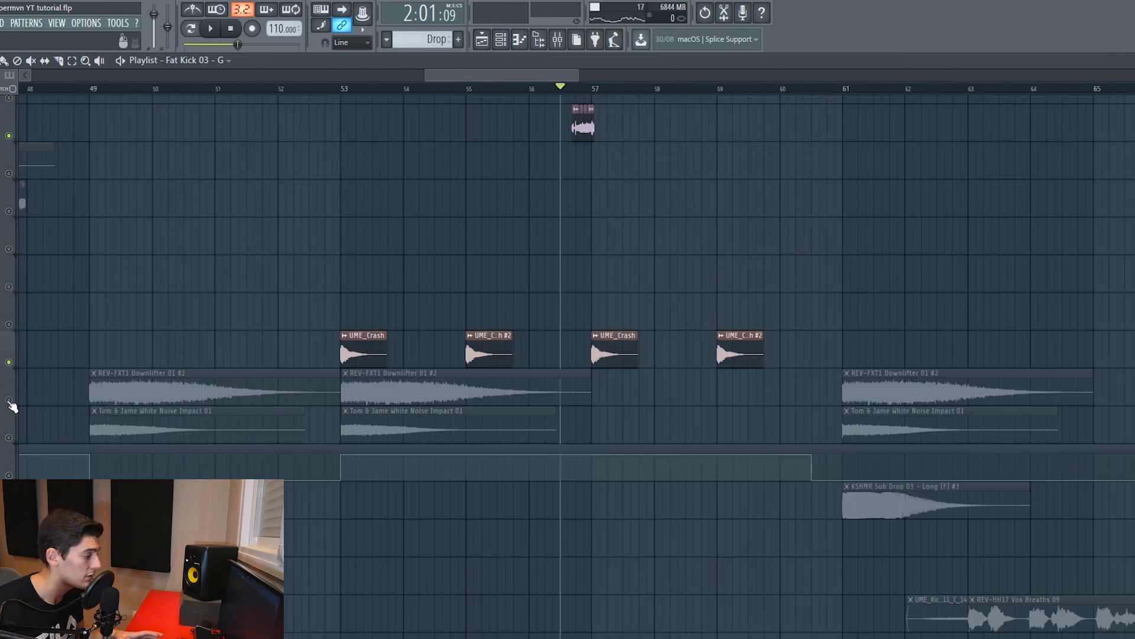
click(9, 401)
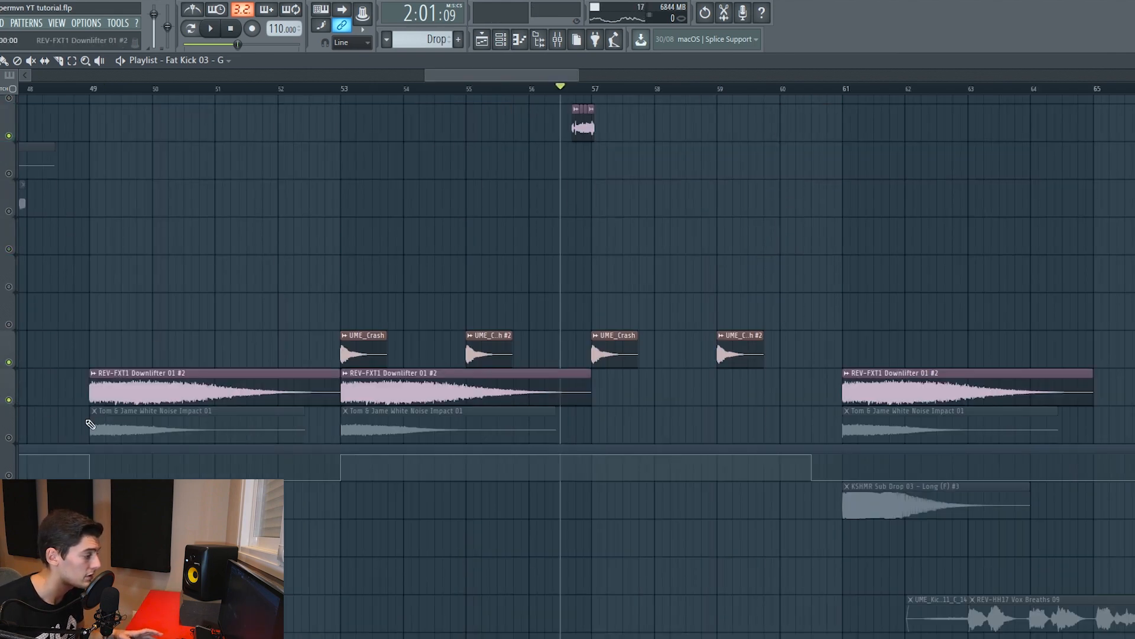
click(9, 438)
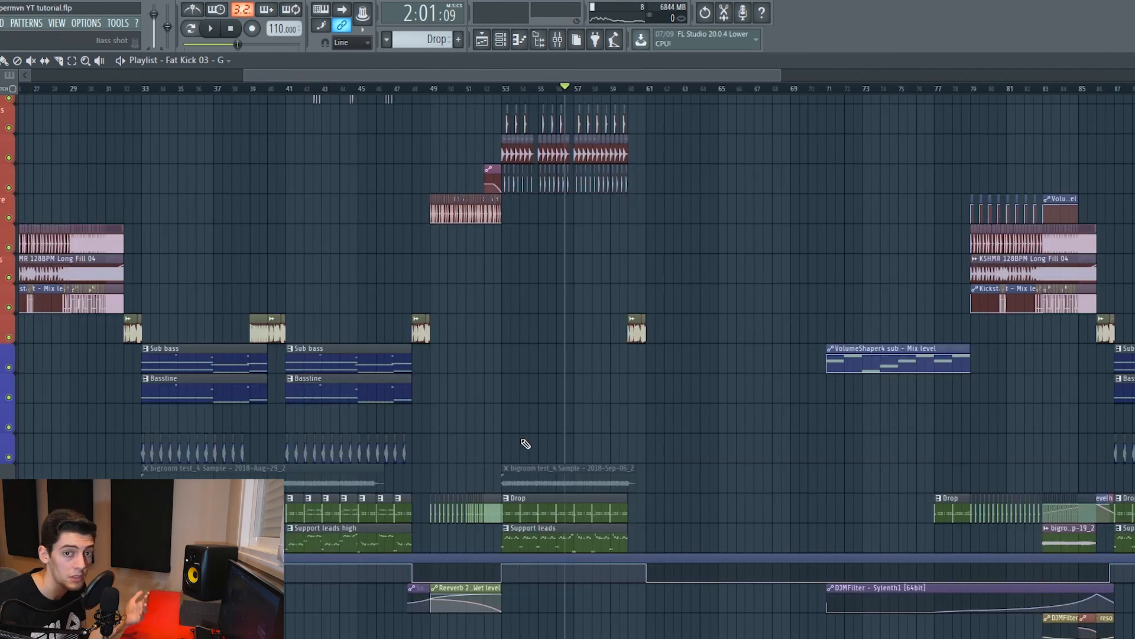
Step: Play the recording in Edison on the Master channel, move its window aside, and examine the playlist layers of bars 53 to 61
scroll(517, 420, up, 1)
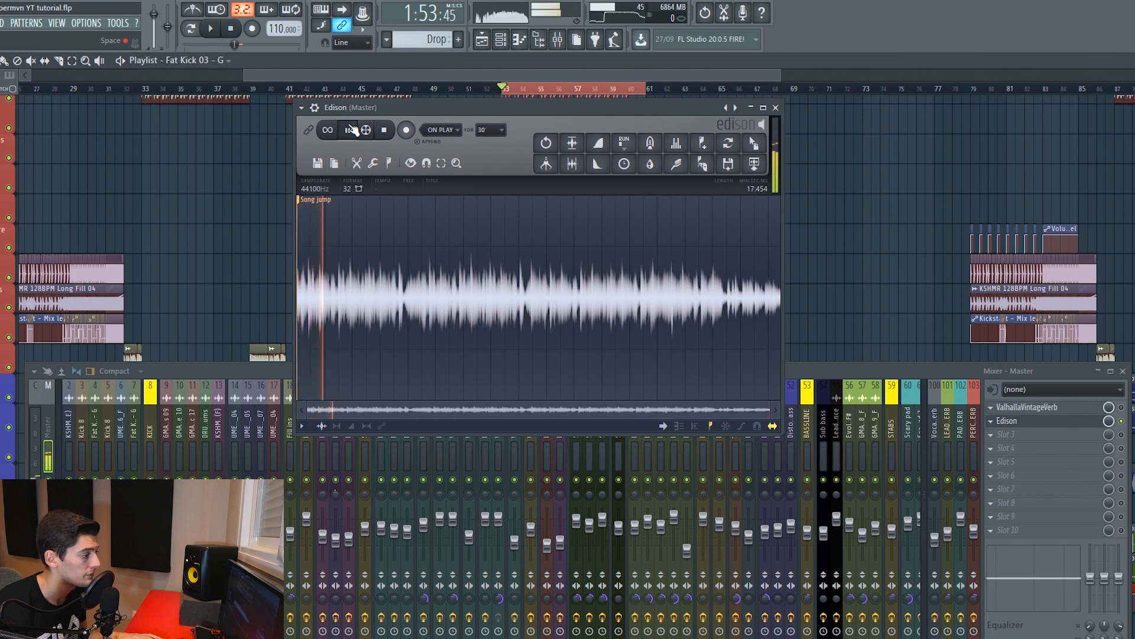
drag(439, 107, 842, 121)
scroll(557, 246, down, 6)
scroll(557, 246, down, 10)
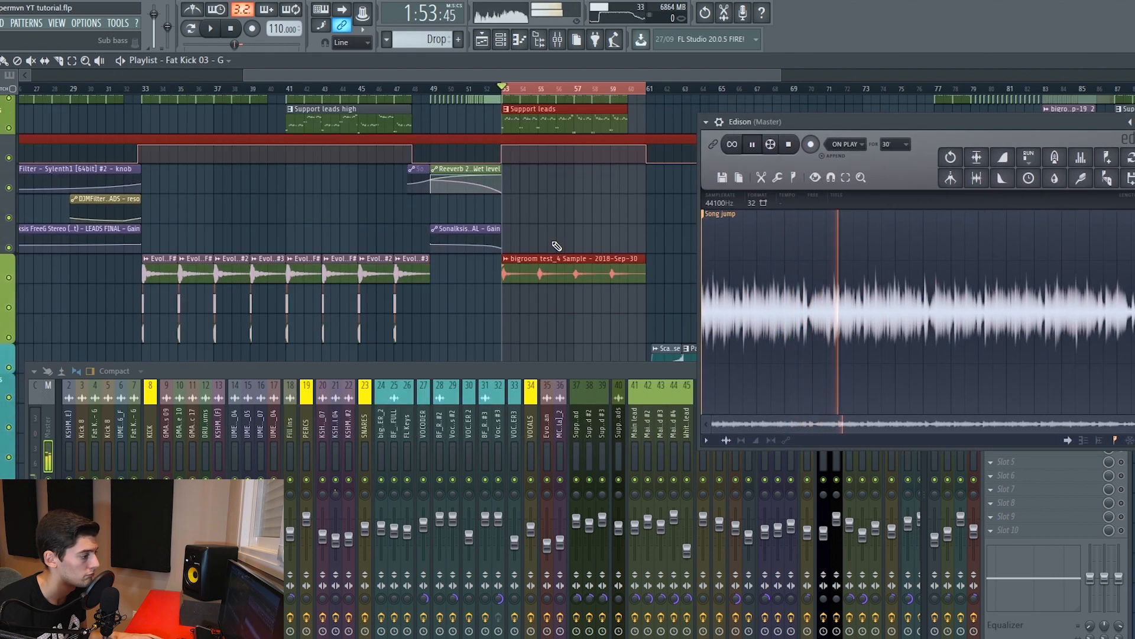
scroll(567, 215, down, 6)
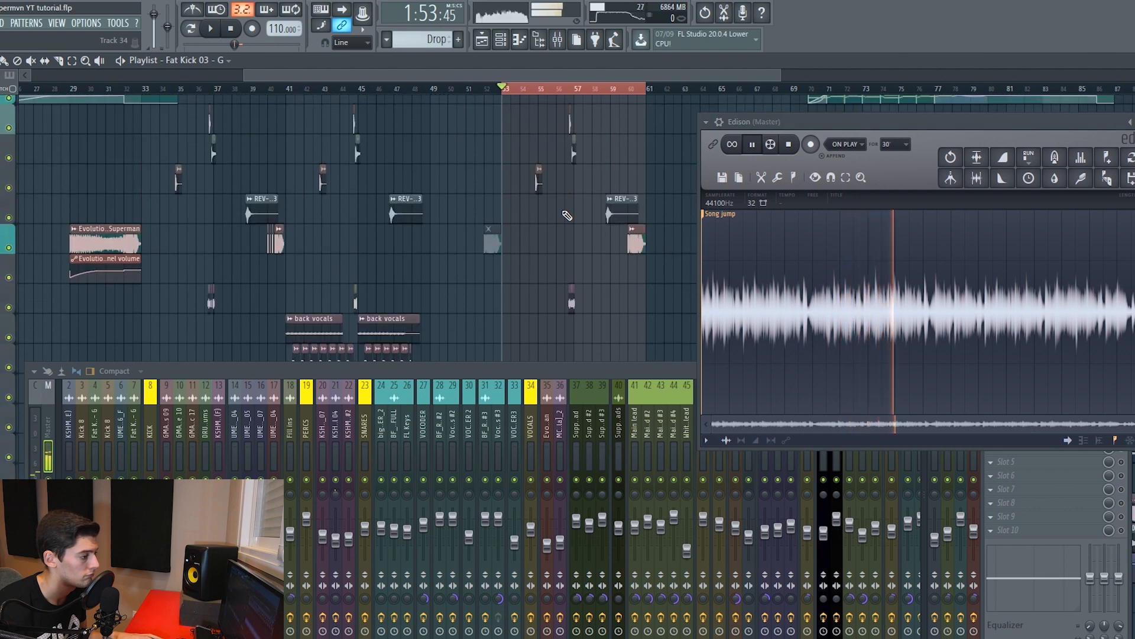
scroll(594, 192, up, 1)
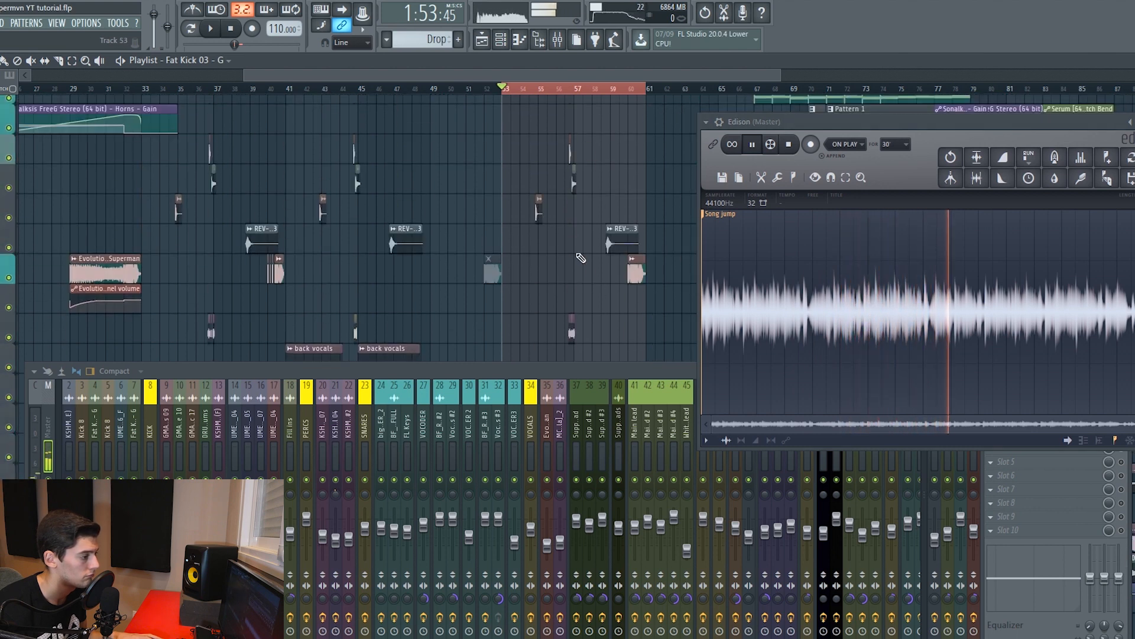
Step: Look over the remaining effect, riser and vocal layers surrounding the drop in bars 53 to 61
scroll(590, 280, up, 6)
scroll(593, 281, down, 8)
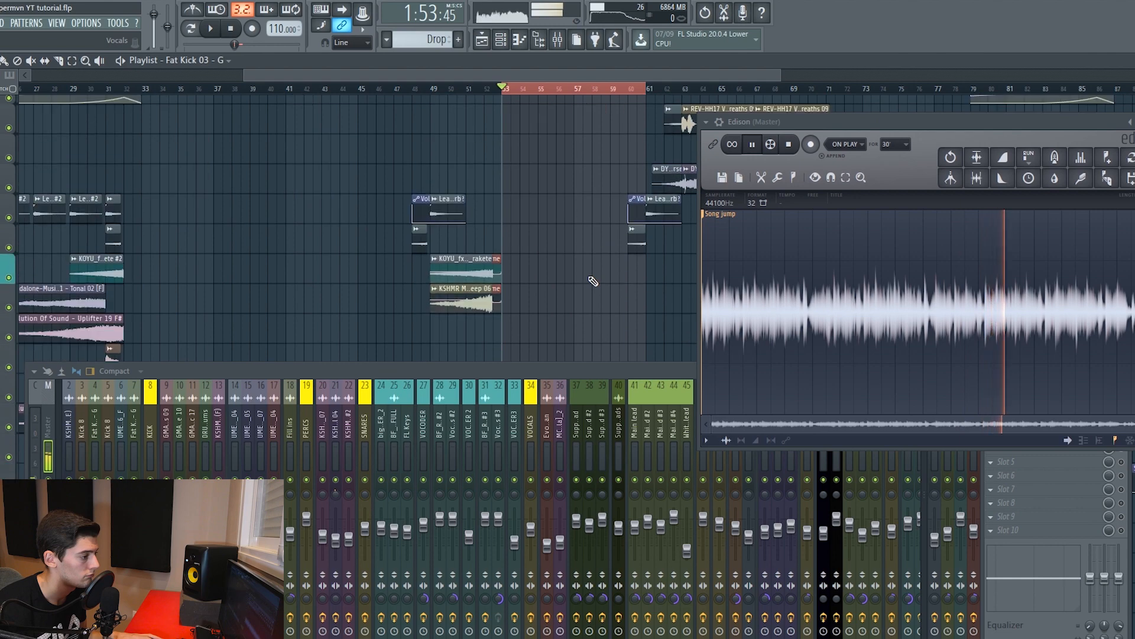
scroll(591, 282, up, 10)
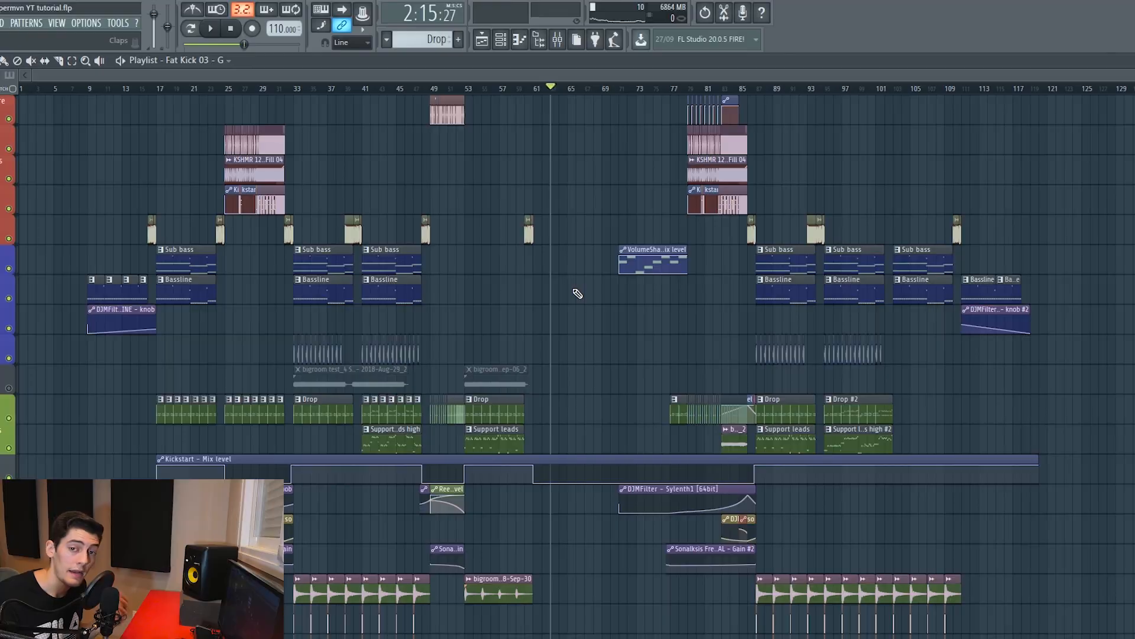
Step: Solo the vocal track group of the break that starts at bar 63
scroll(578, 294, down, 3)
scroll(578, 293, up, 12)
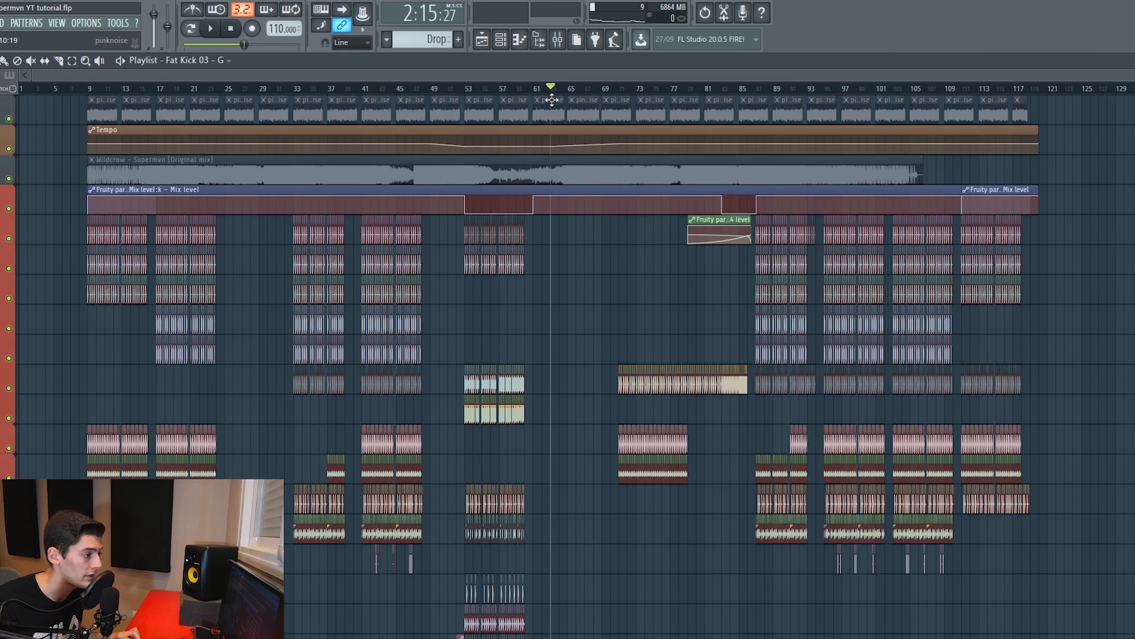
mouse_move(558, 95)
mouse_down()
mouse_move(623, 90)
mouse_move(550, 89)
mouse_up()
scroll(532, 396, down, 5)
scroll(545, 388, up, 5)
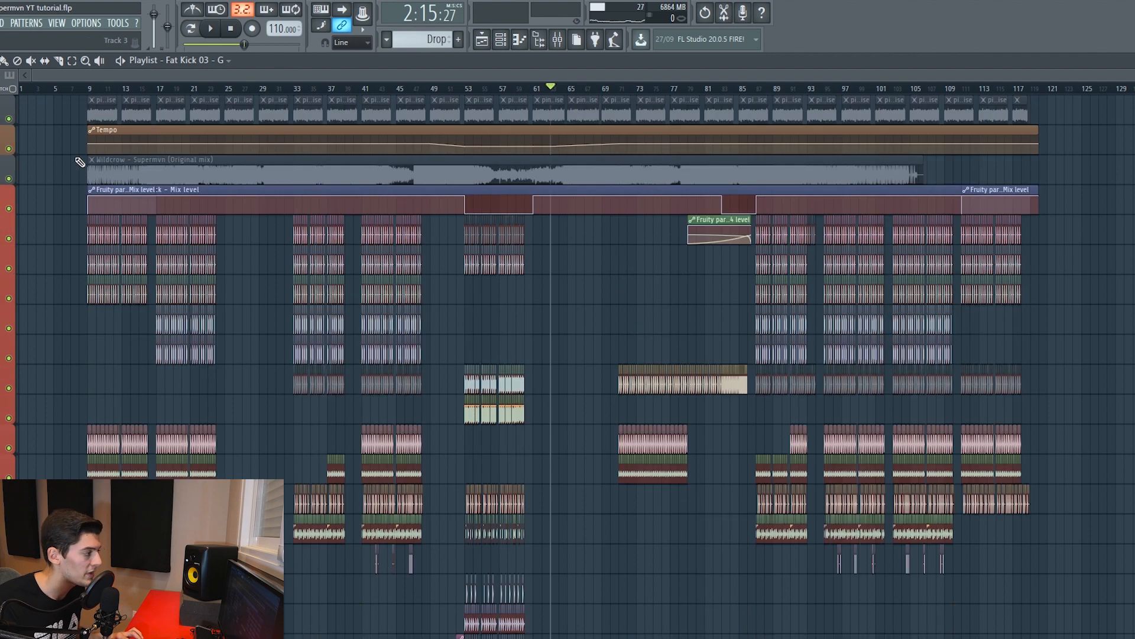
scroll(22, 270, down, 15)
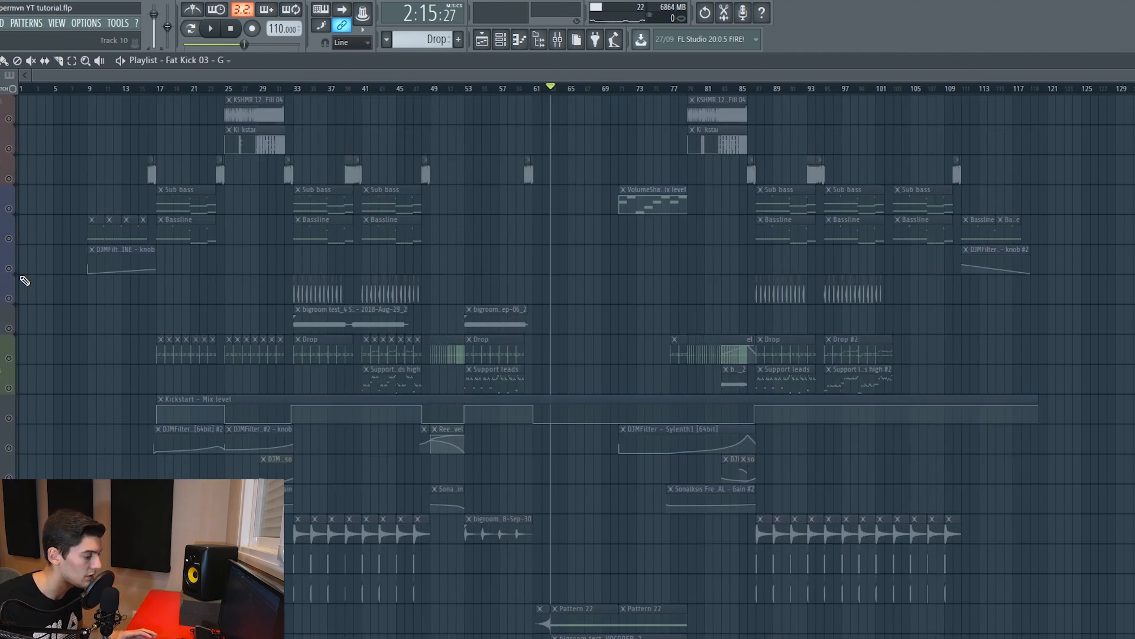
right_click(9, 269)
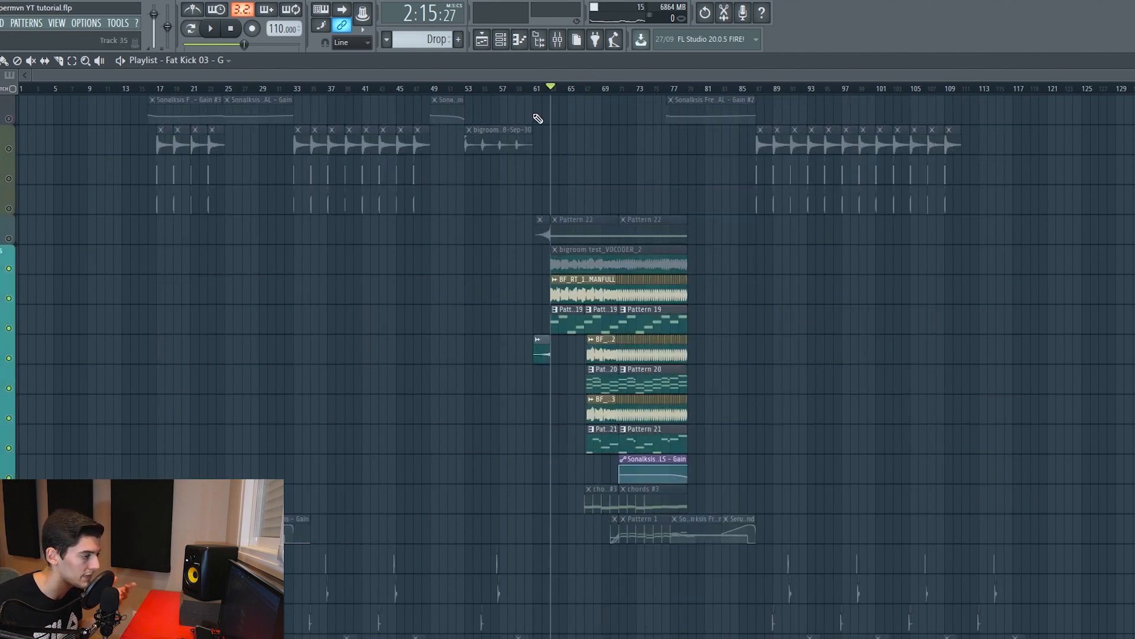
Step: Audition the soloed vocal layers of the break from bar 67
scroll(573, 91, up, 5)
drag(623, 157, 476, 123)
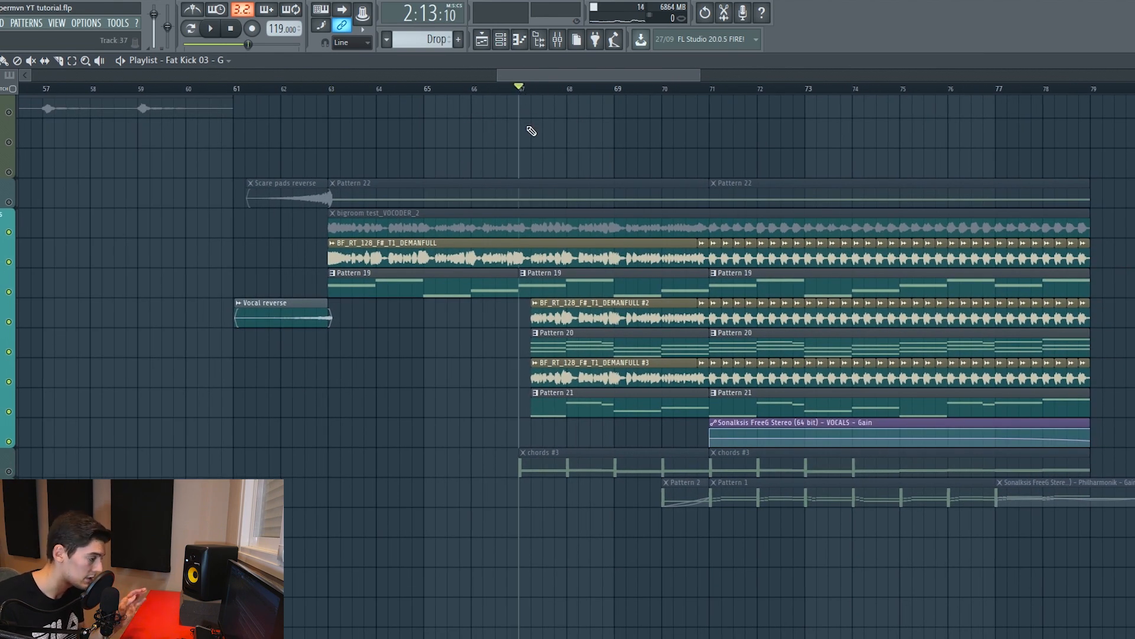
key(space)
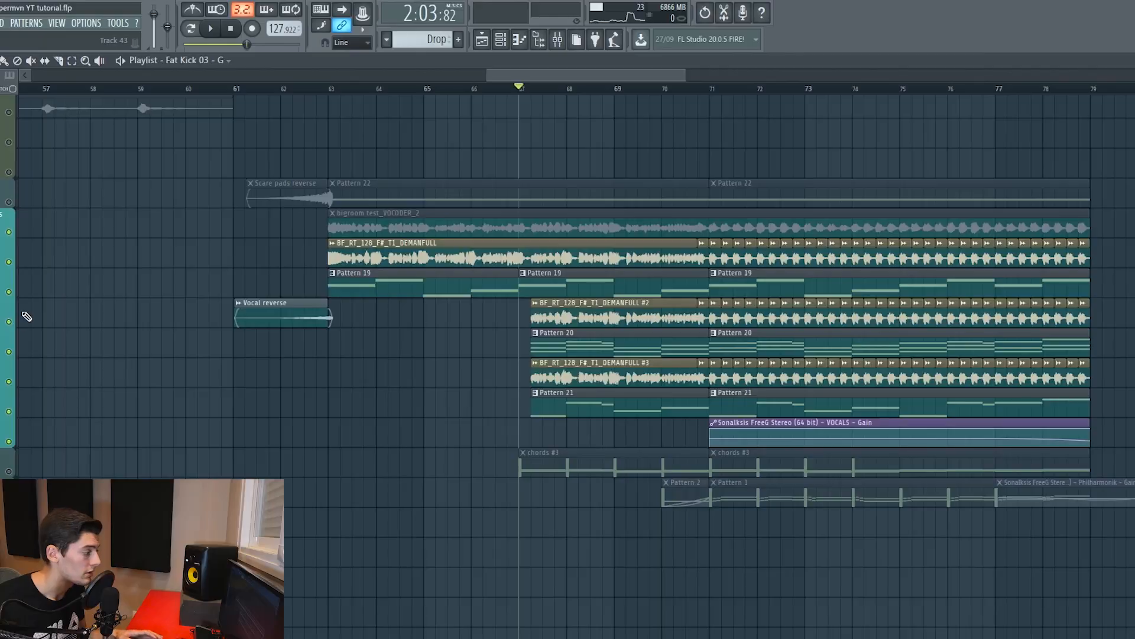
Step: Mute the DEMANFULL #2 and #3 vocal tracks, their Pattern 20 and Pattern 21 tracks, and the VOCALS Gain automation track
click(9, 321)
click(9, 351)
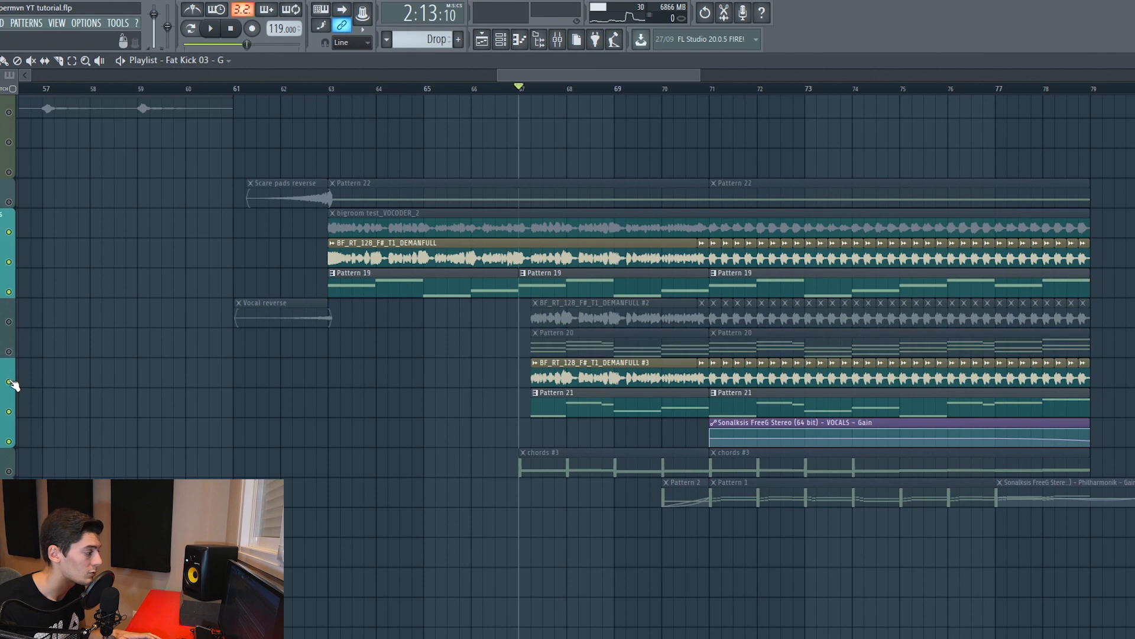
click(9, 381)
click(8, 411)
click(9, 442)
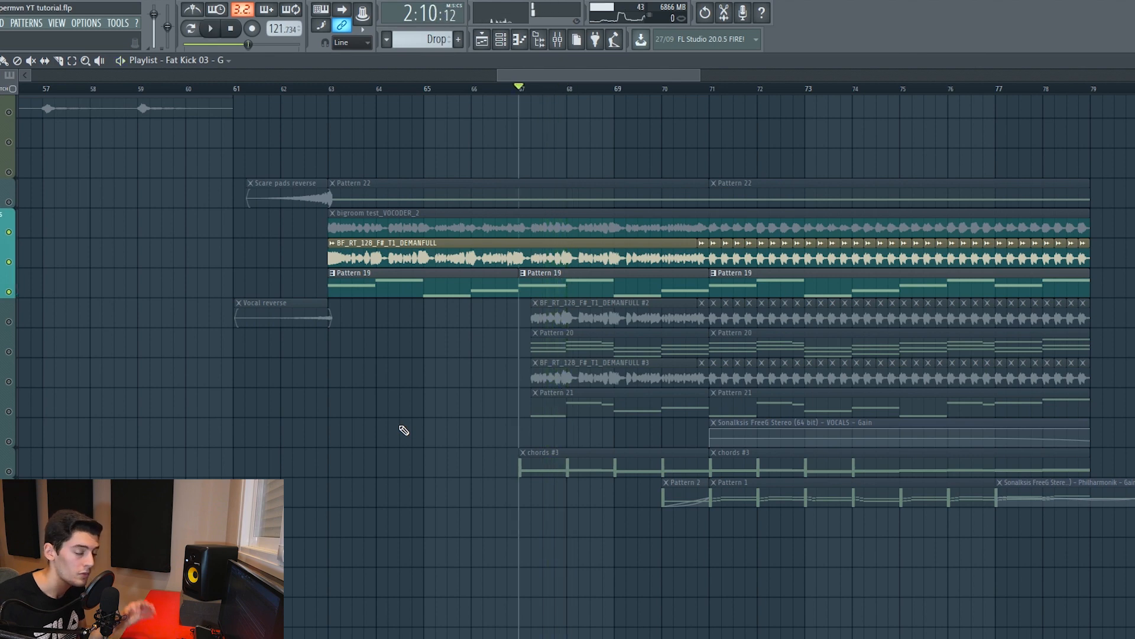
Step: End the vocal group solo so that all playlist tracks are enabled again
scroll(469, 98, down, 5)
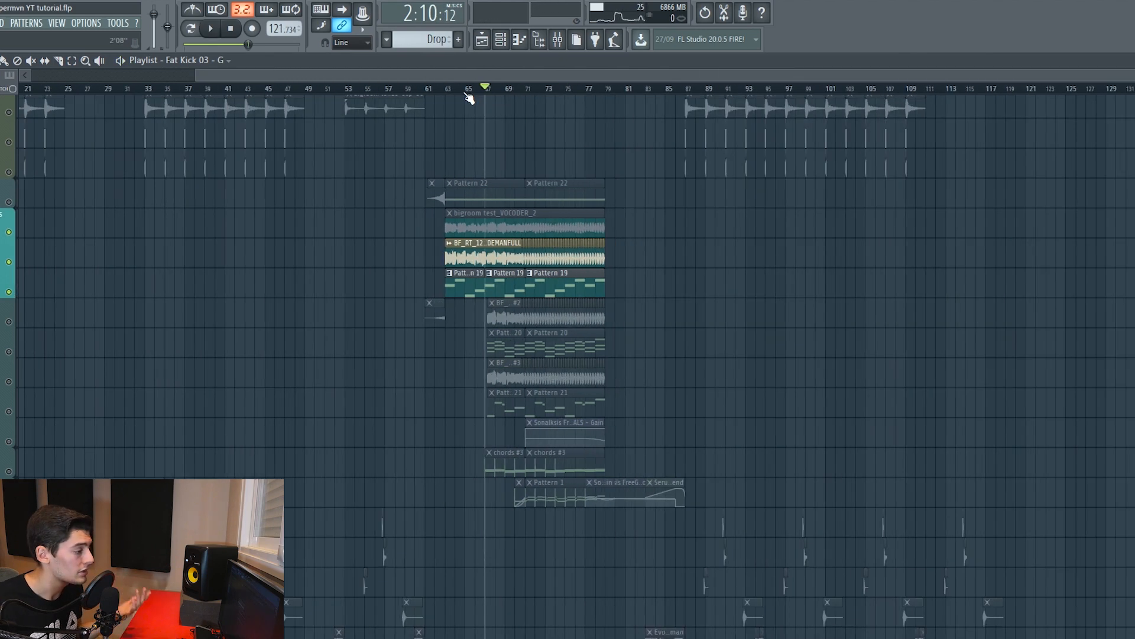
right_click(8, 232)
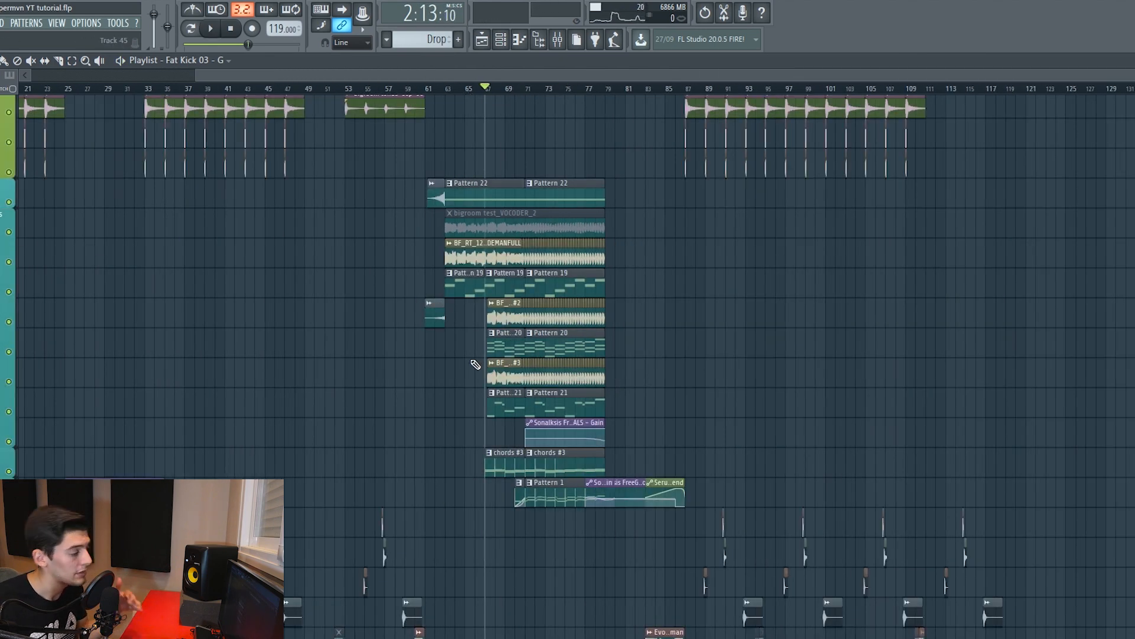
scroll(475, 365, down, 3)
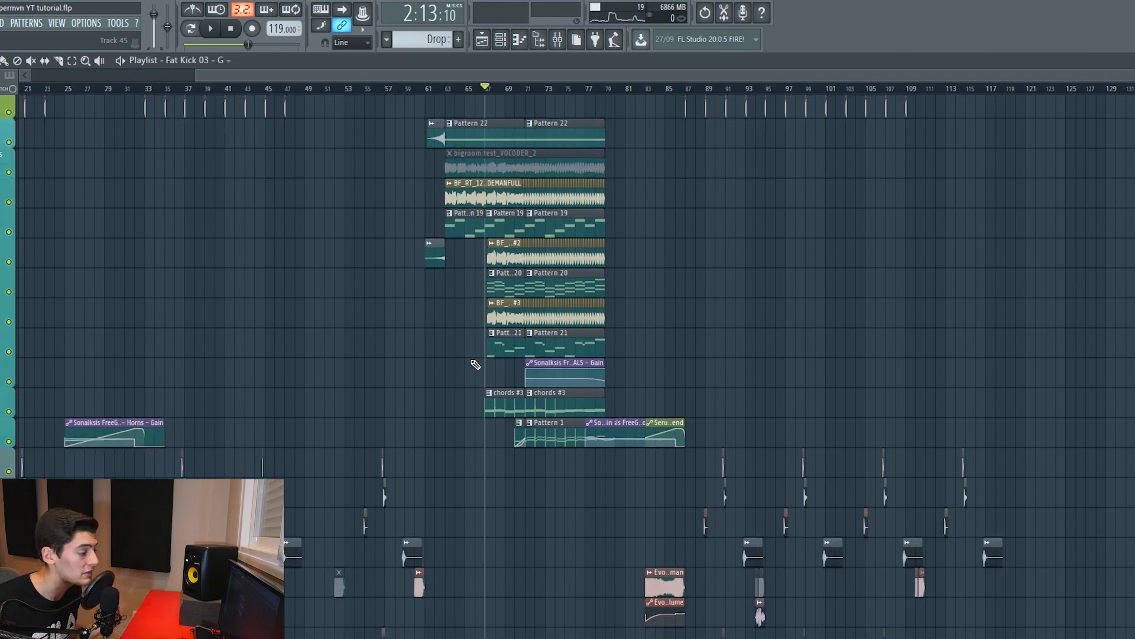